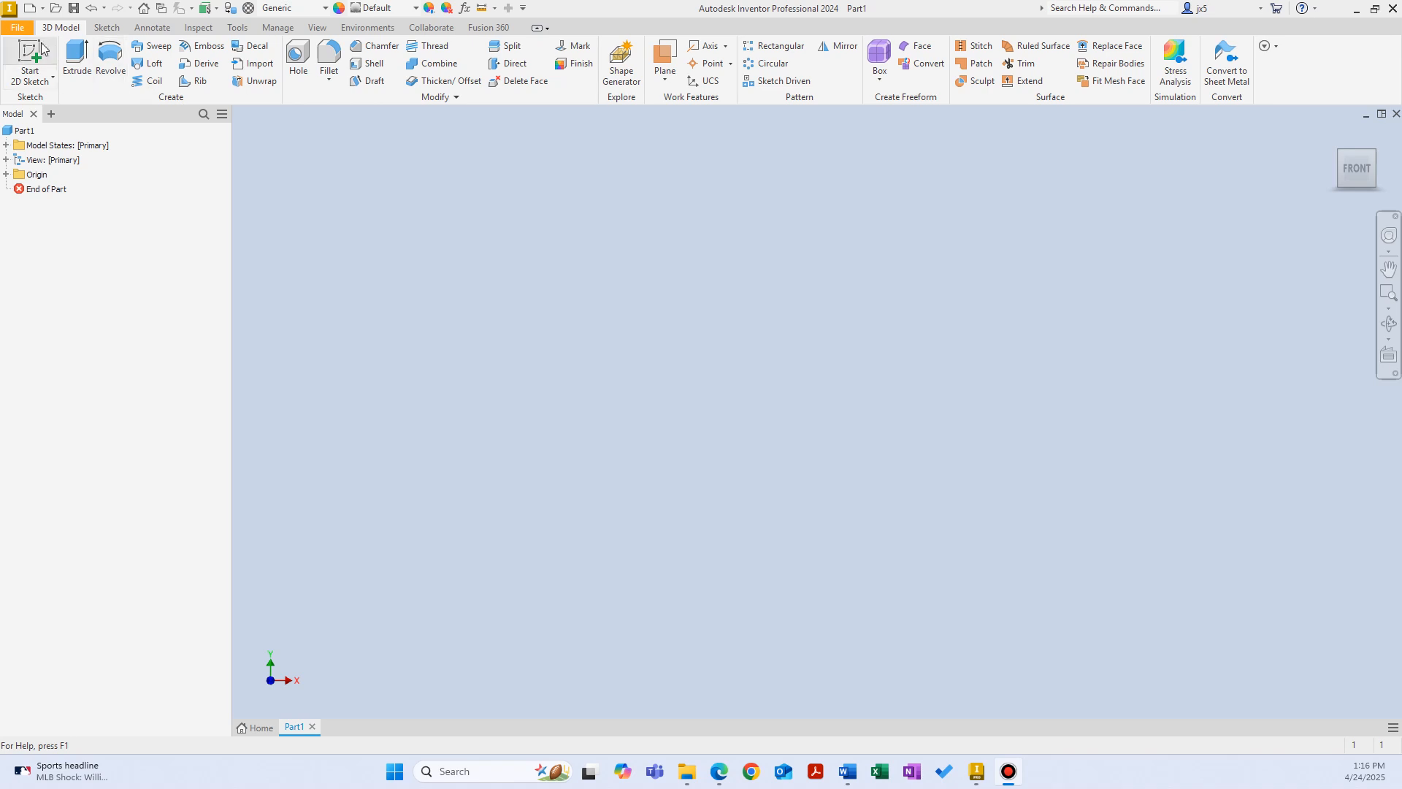
Step: Start a sketch on the XY plane and draw a center-point rectangle from the origin, about 30 mm wide
click(30, 59)
click(728, 218)
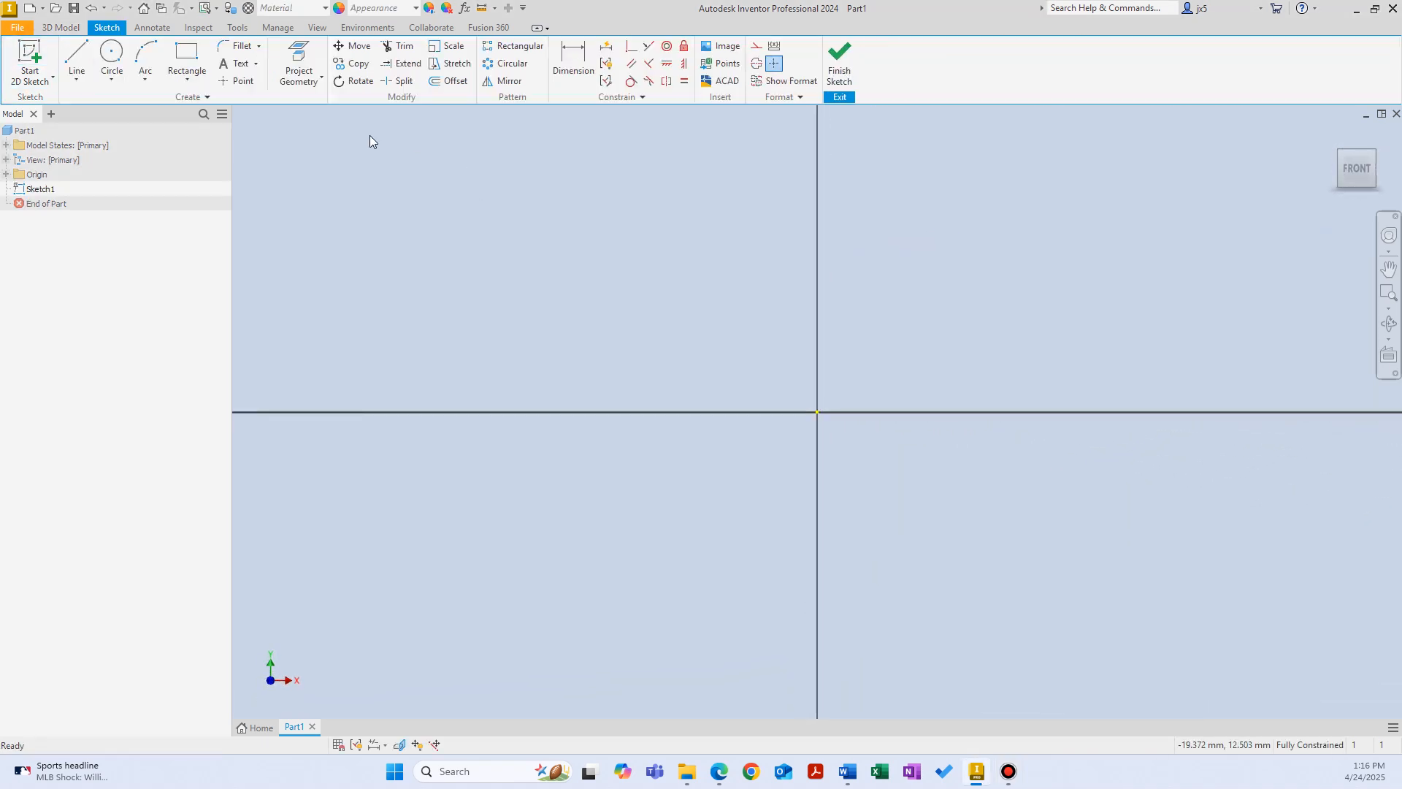
click(187, 76)
click(177, 165)
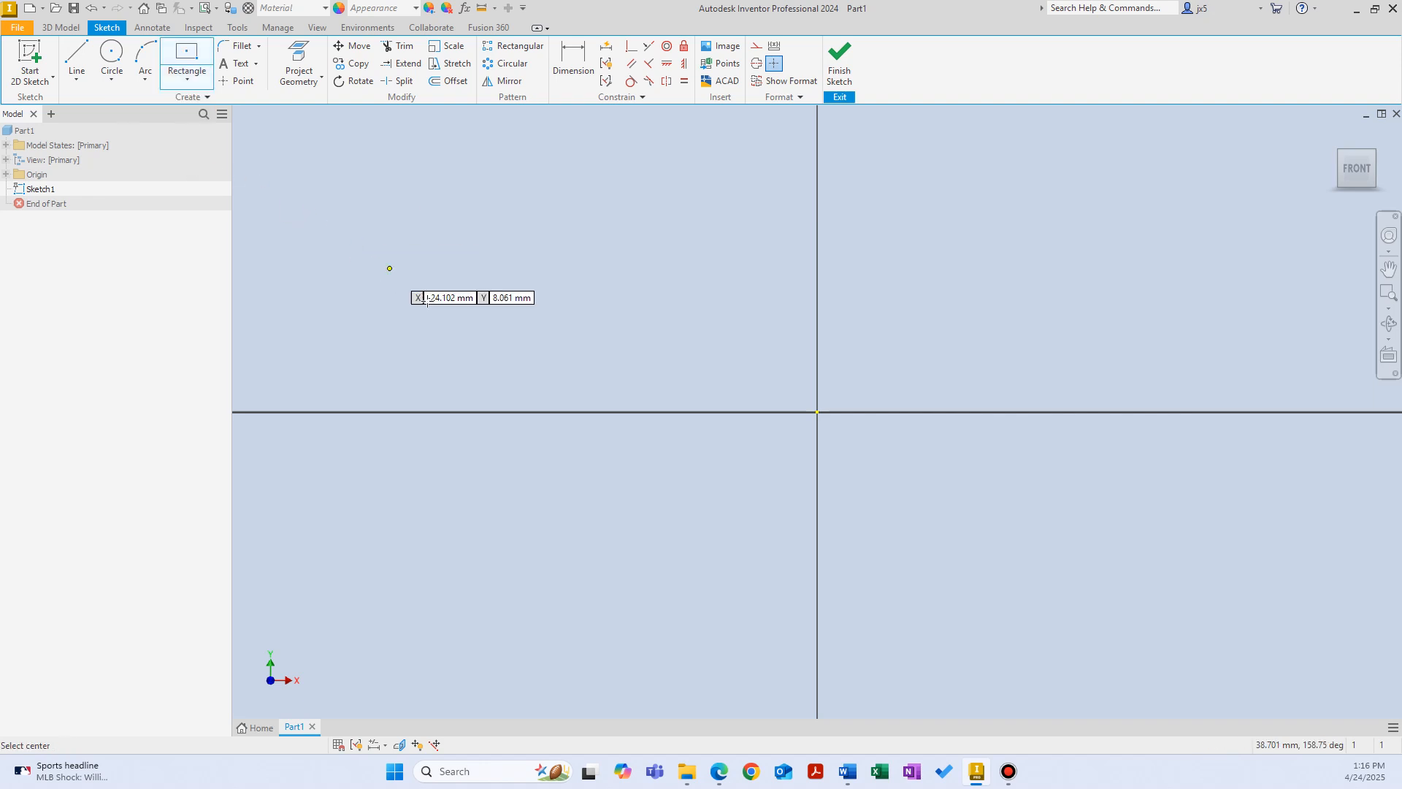
click(818, 412)
Step: Dimension the rectangle 100 mm wide and 80 mm high, and finish the sketch
right_click(900, 238)
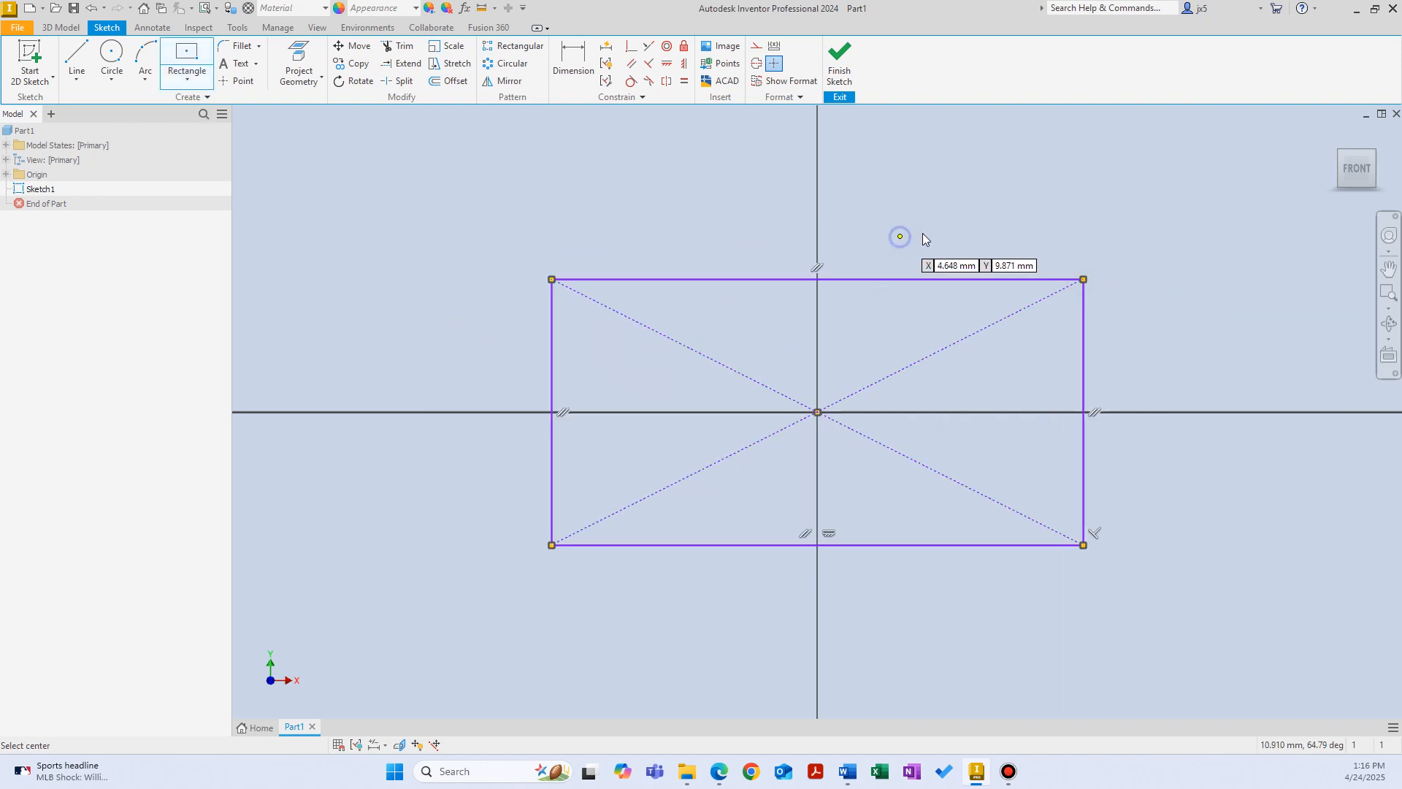
click(851, 260)
click(846, 279)
click(834, 232)
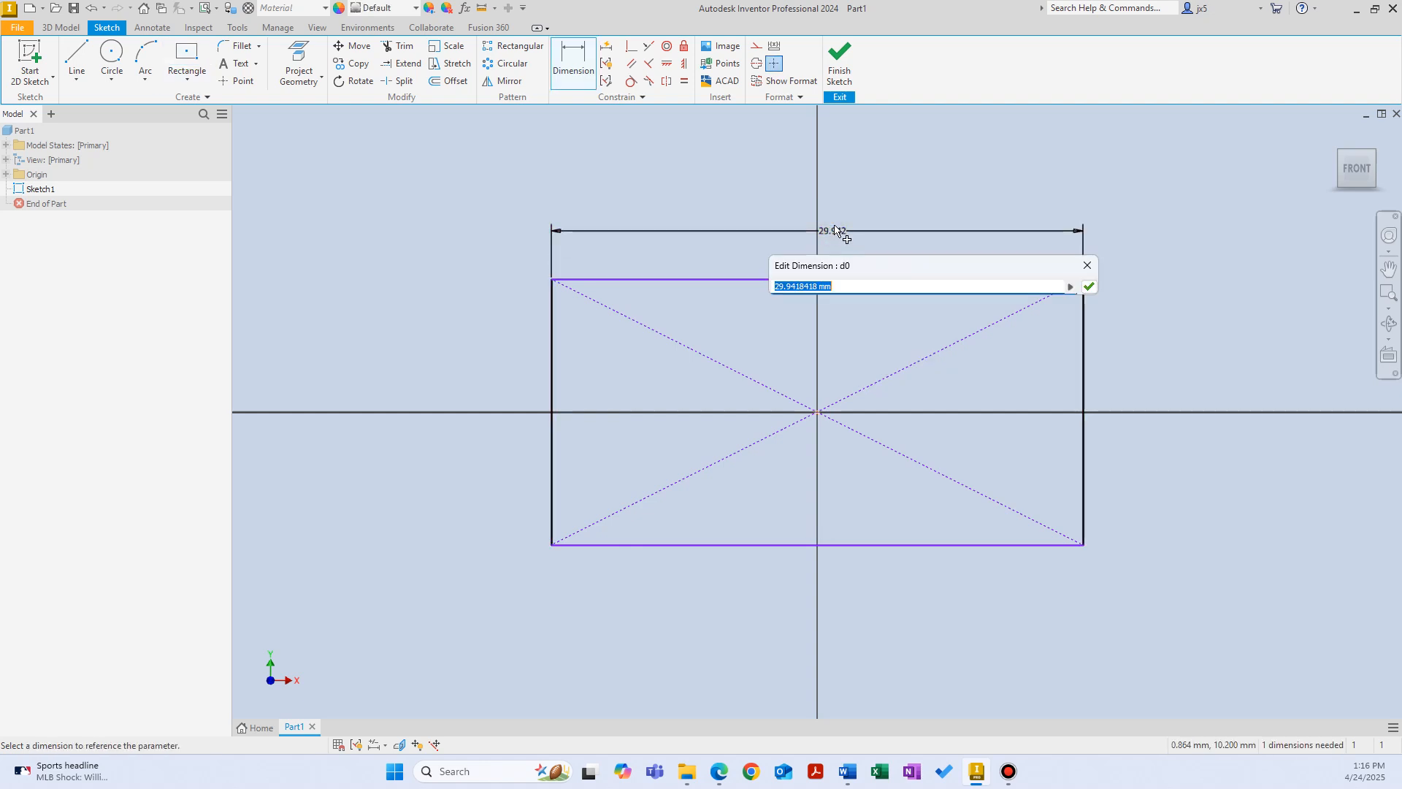
text(100)
key(Return)
scroll(1088, 332, down, 5)
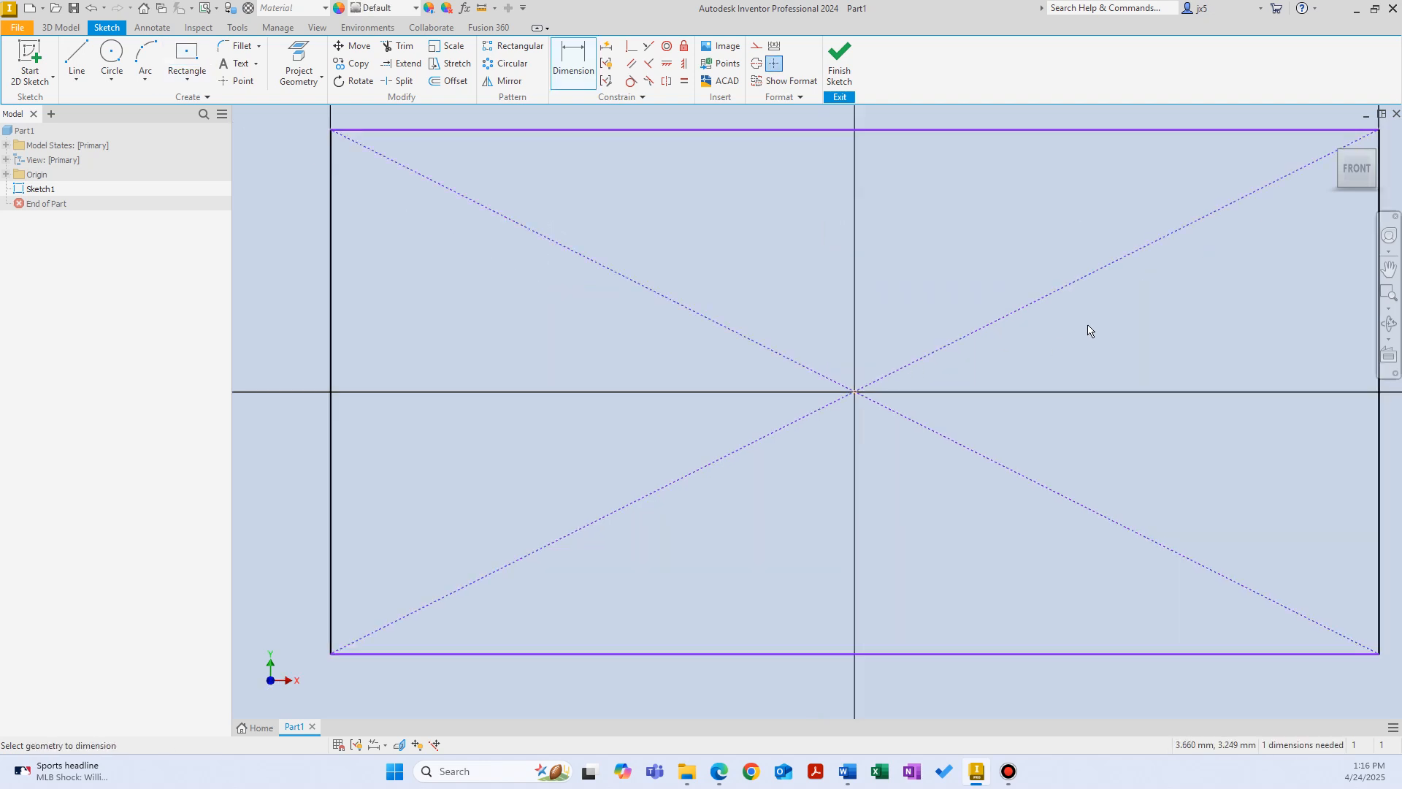
click(996, 325)
click(1043, 330)
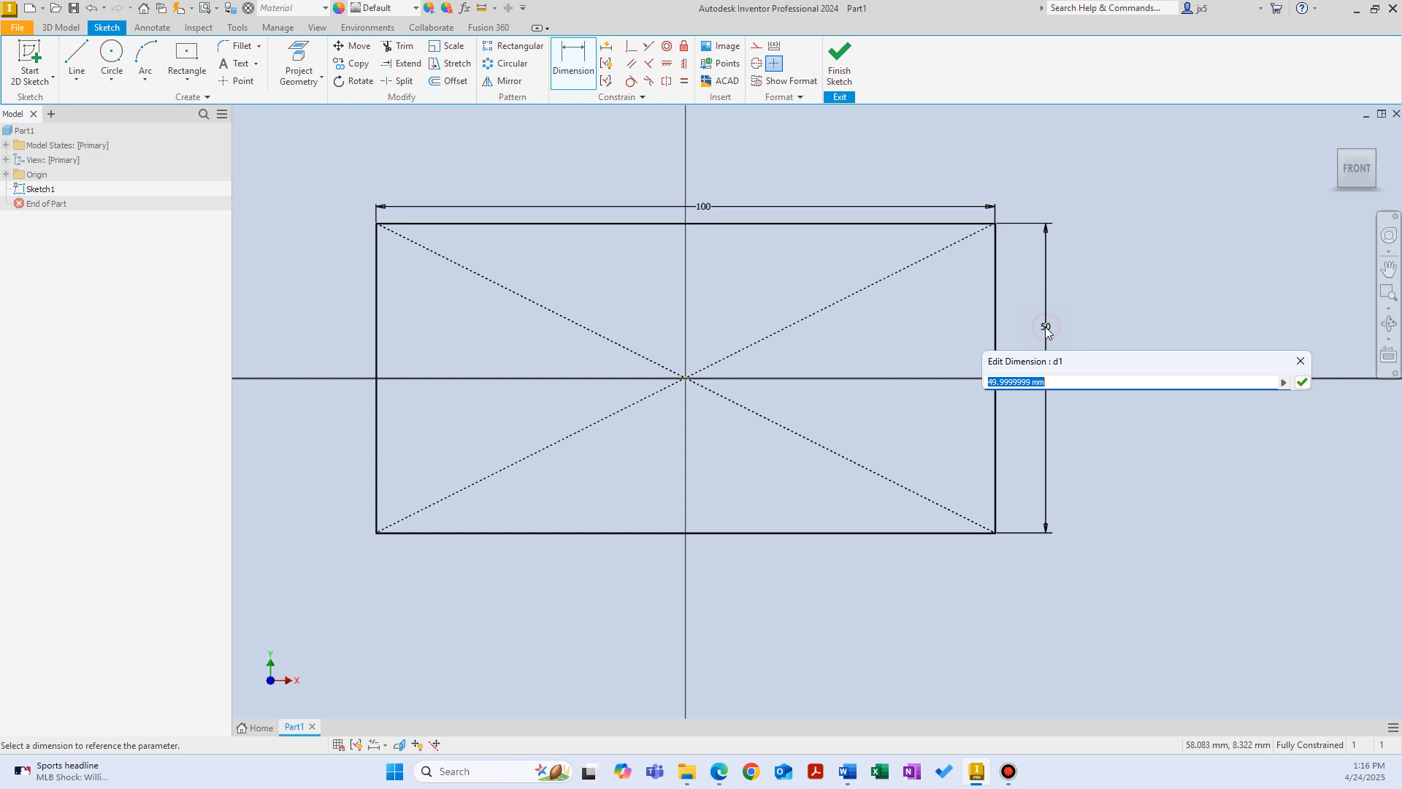
text(80)
key(Return)
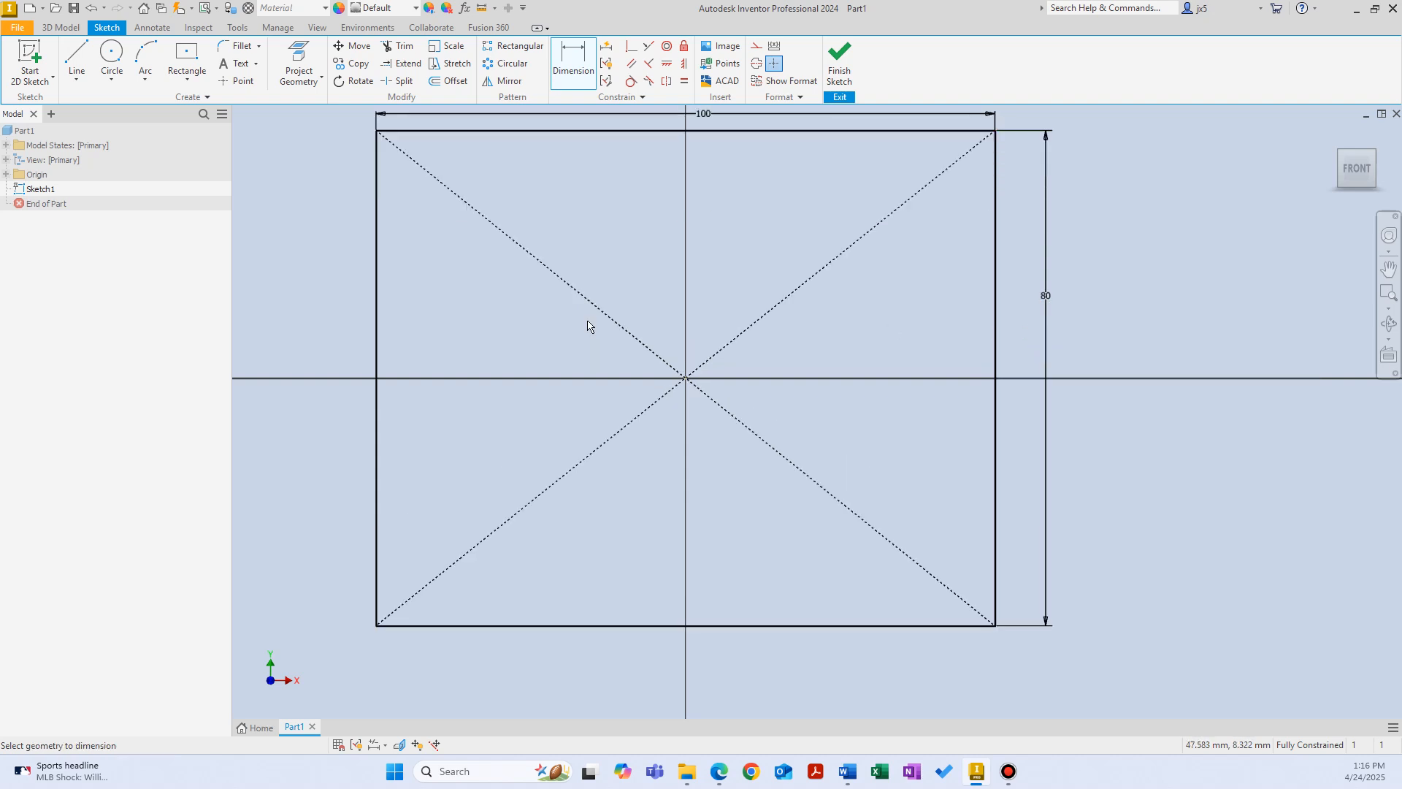
click(839, 62)
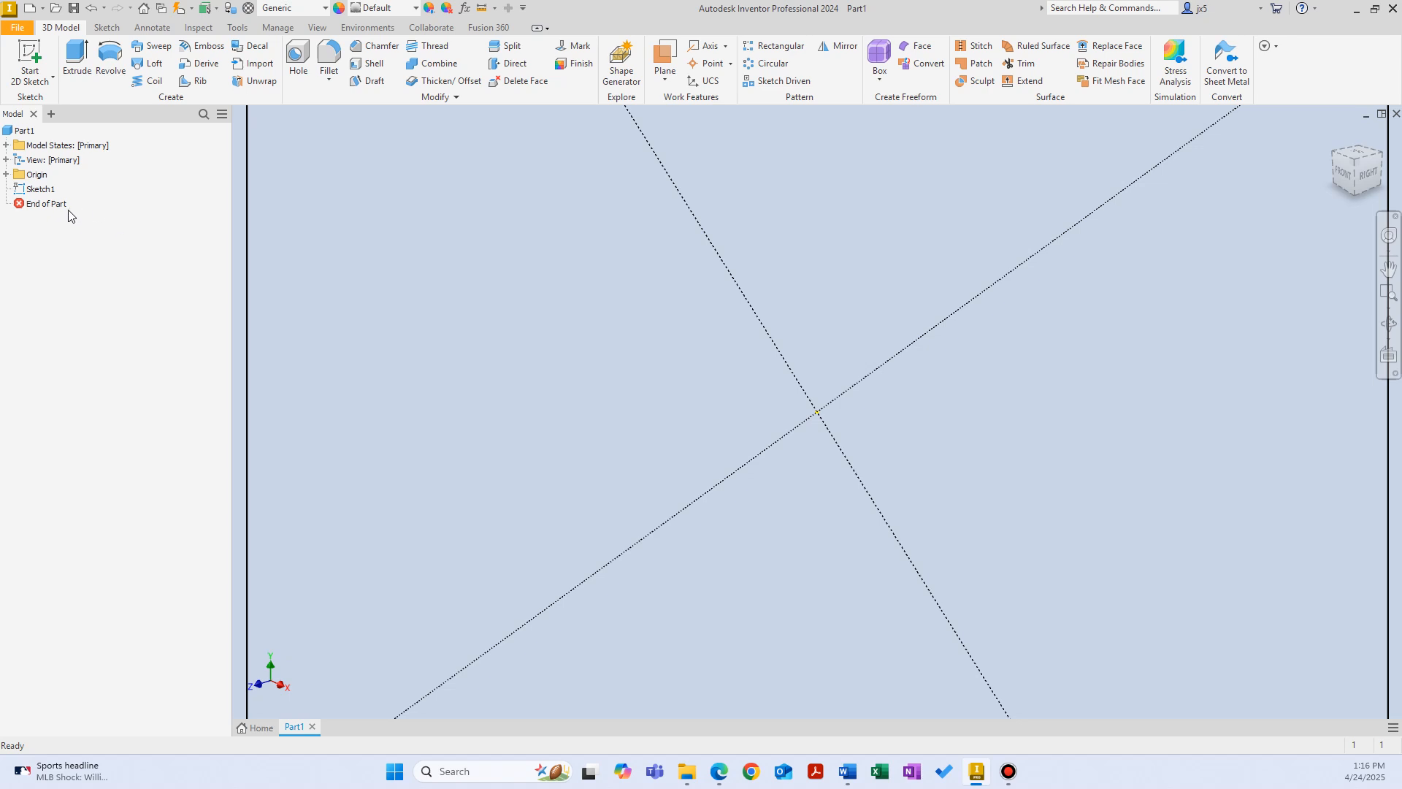
Step: Extrude the rectangle sketch 50 mm into a solid block
click(41, 190)
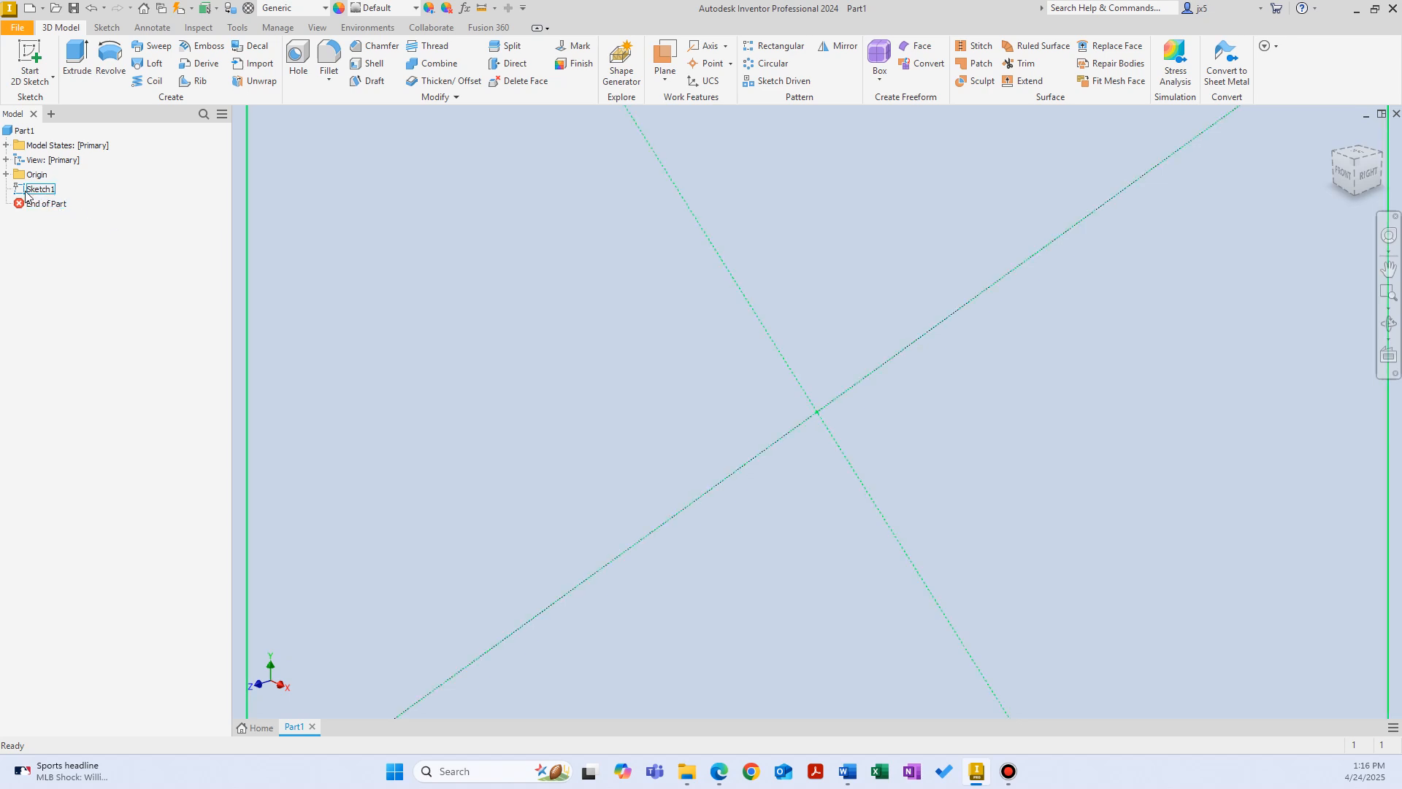
scroll(520, 369, down, 6)
scroll(521, 375, up, 4)
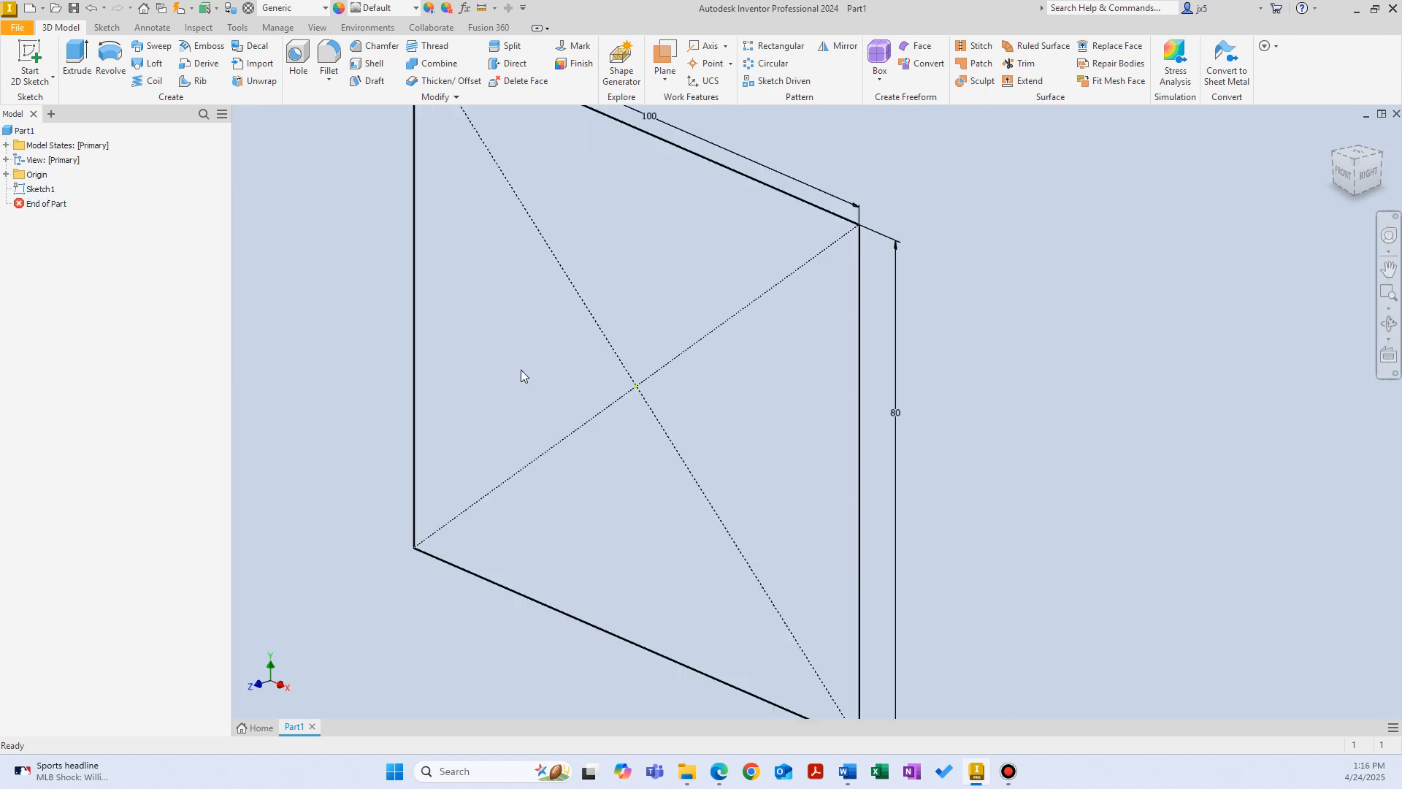
scroll(520, 375, down, 3)
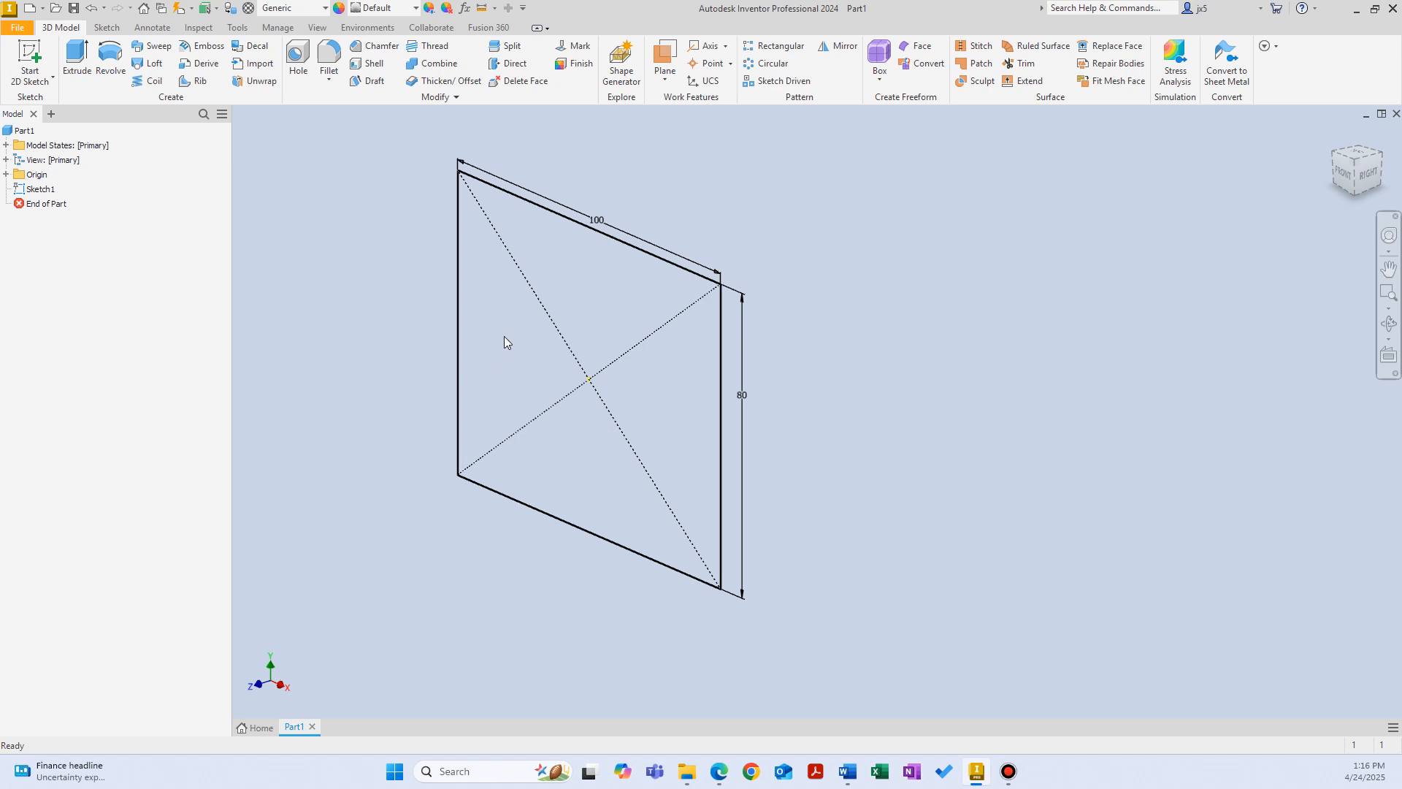
click(77, 62)
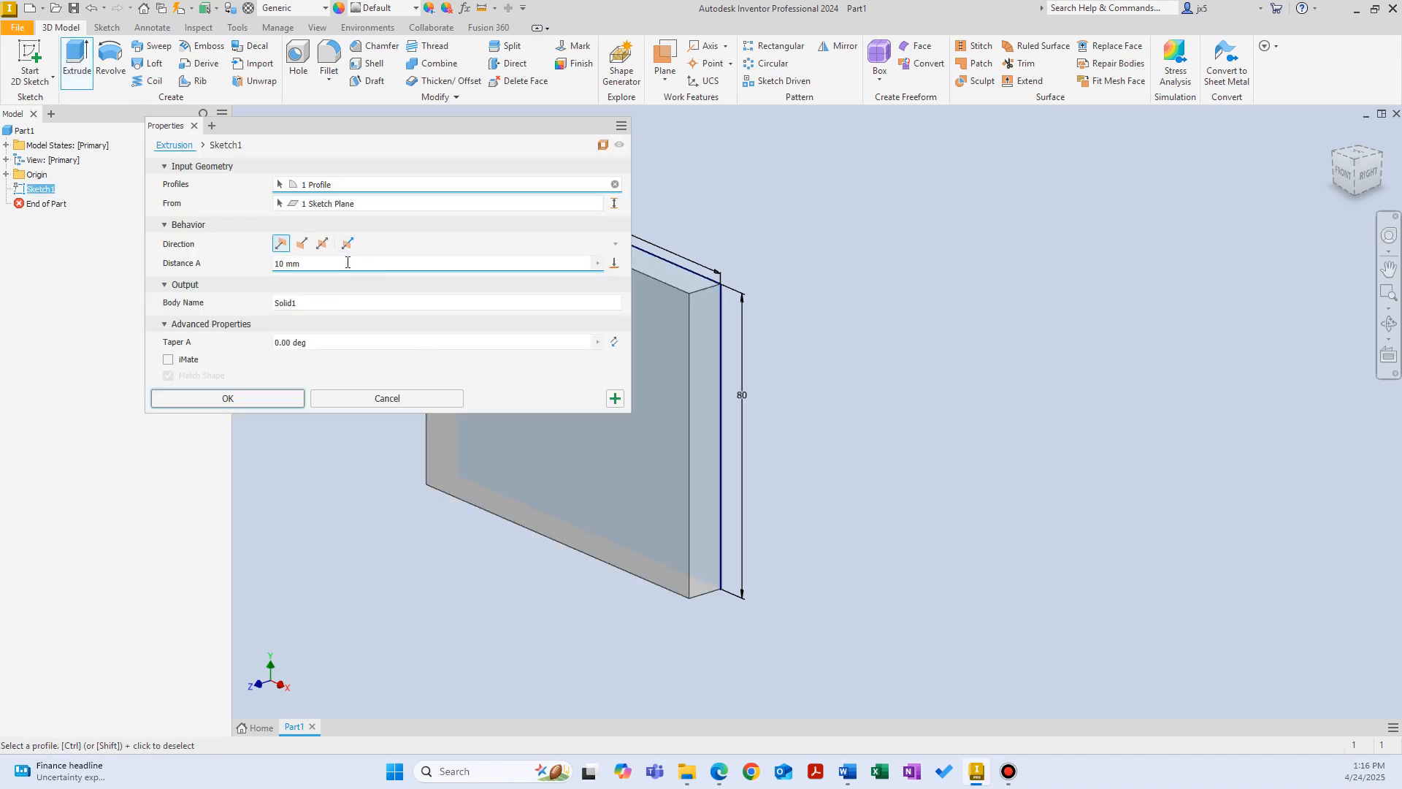
triple_click(346, 263)
text(50)
click(238, 399)
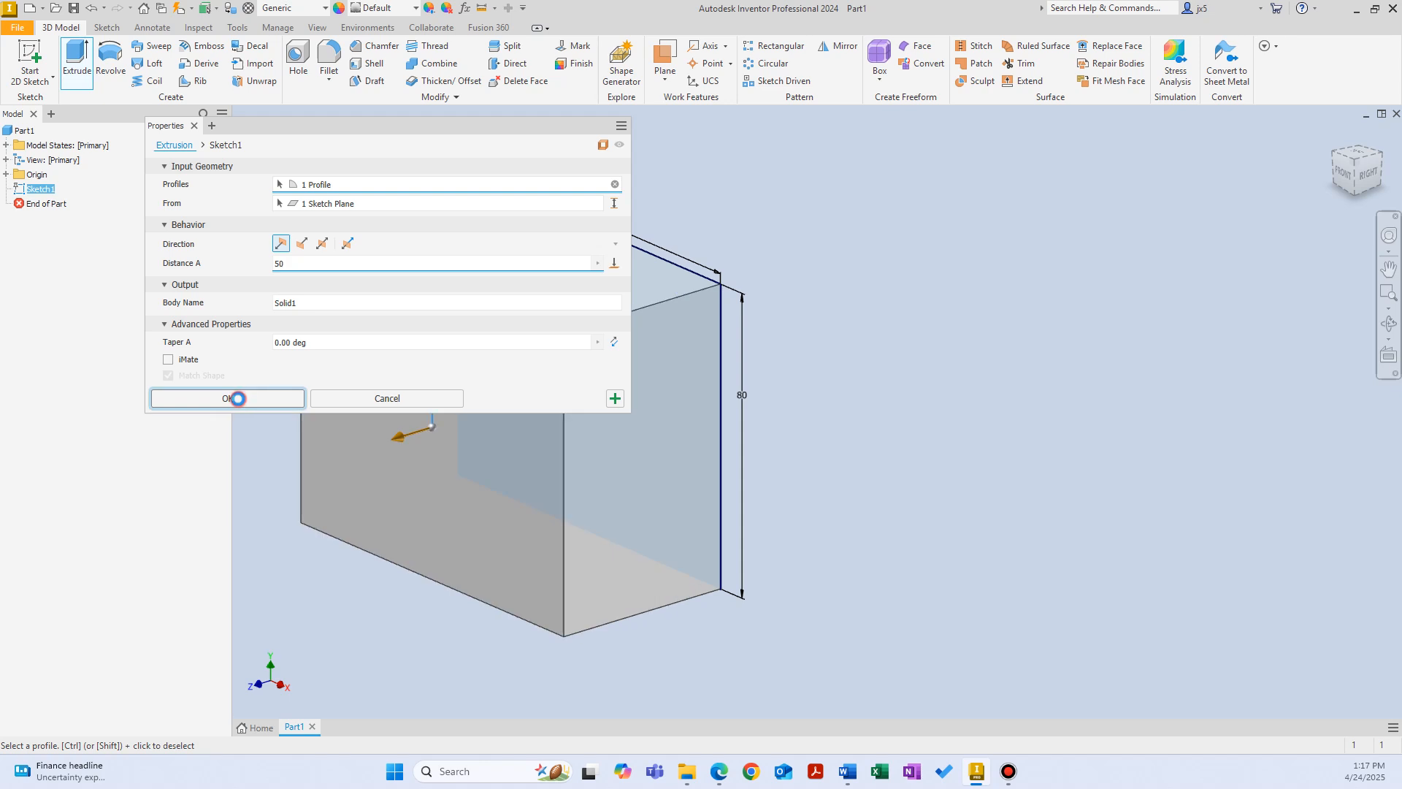
Step: Examine the block's extrusion feature and the sketch nested beneath it in the model tree
middle_drag(286, 355, 431, 399)
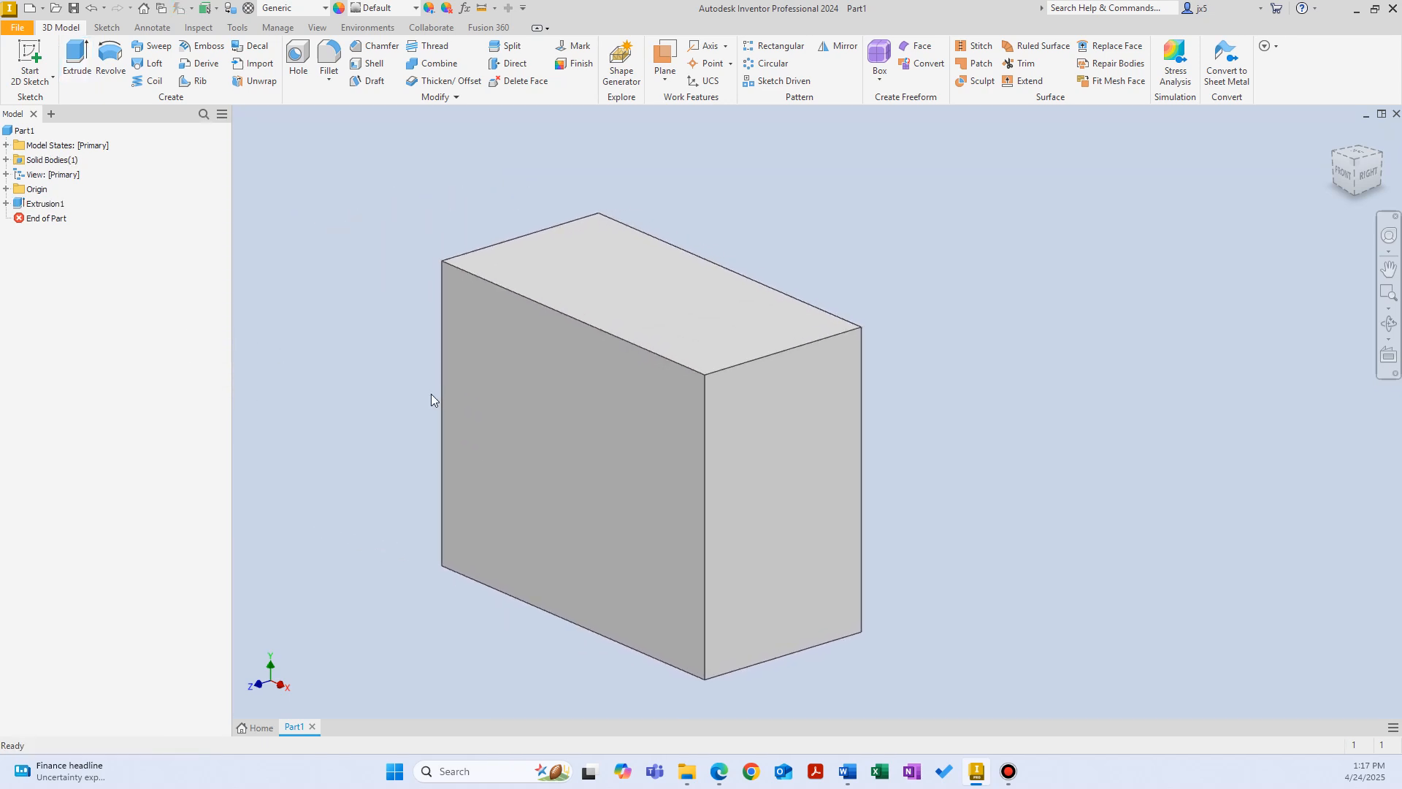
click(7, 205)
click(30, 220)
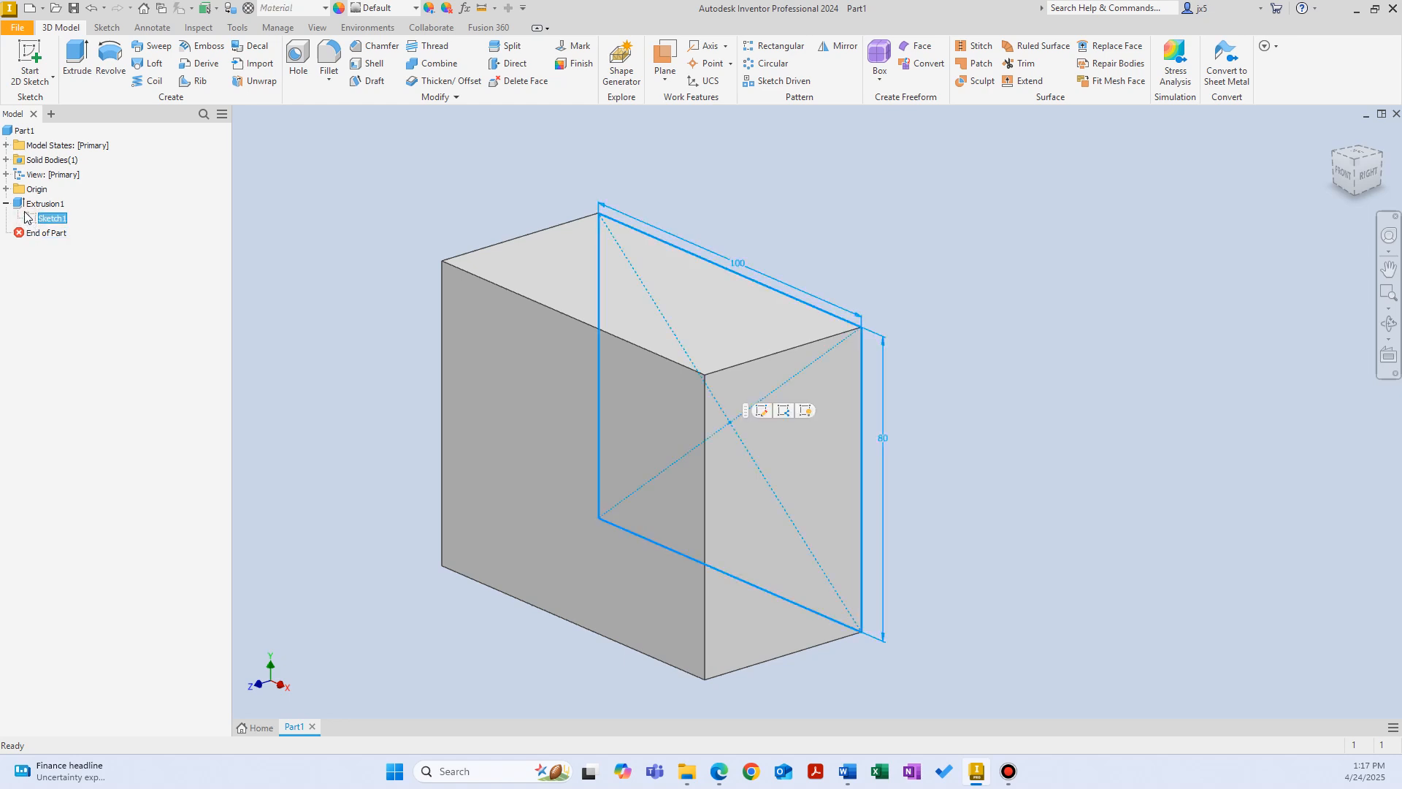
click(26, 207)
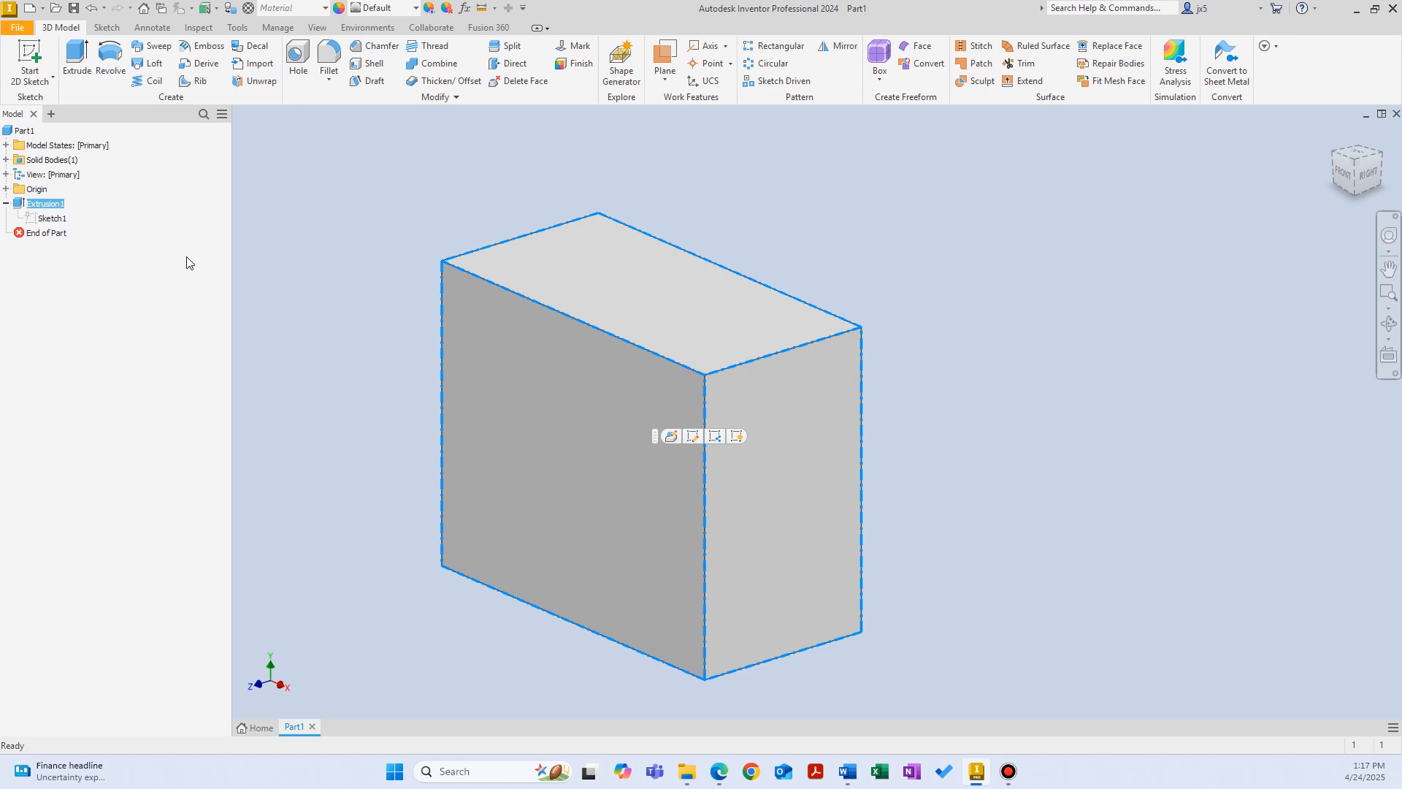
click(290, 227)
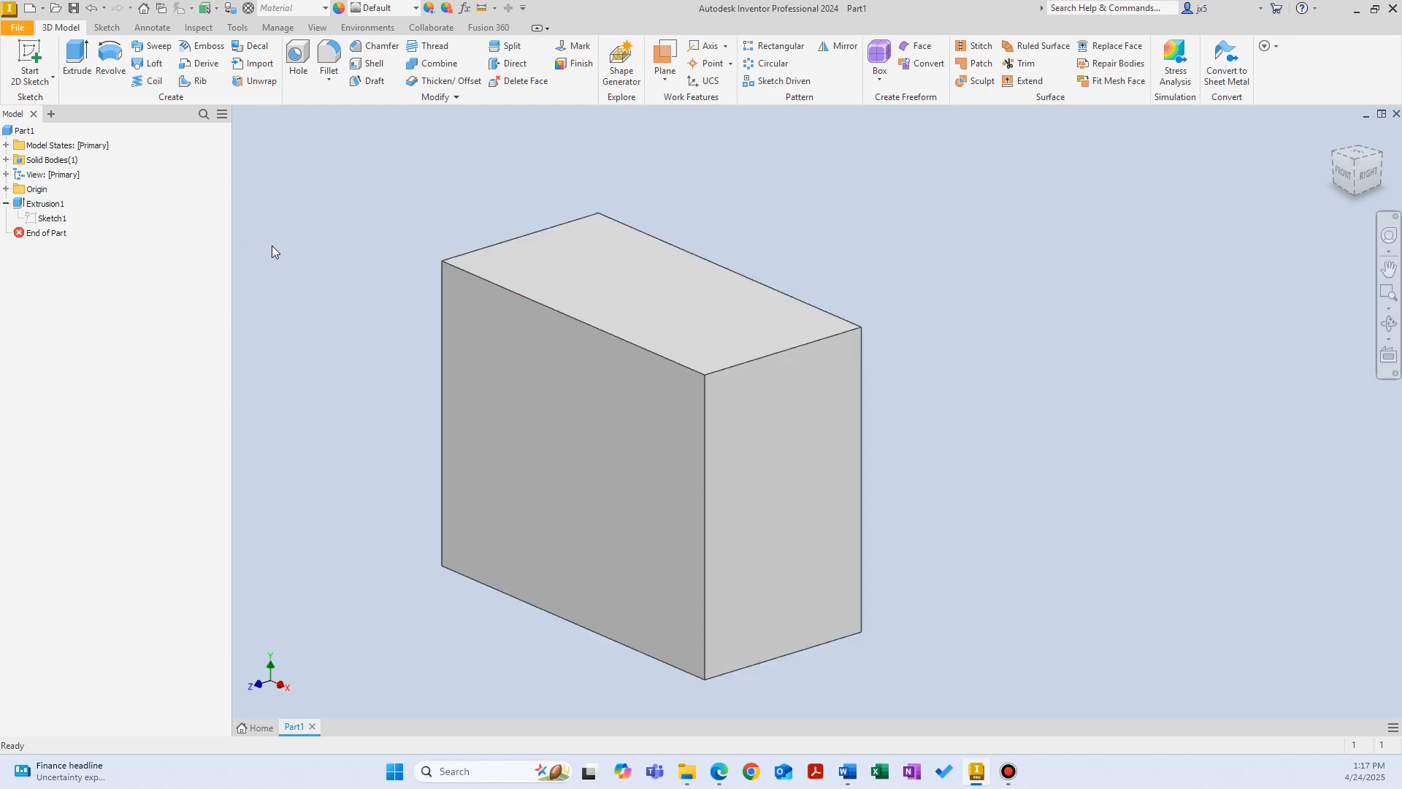
Step: Start a sketch on the block's front face and draw a circle about 38 mm in diameter centered on the origin
right_click(313, 218)
click(320, 267)
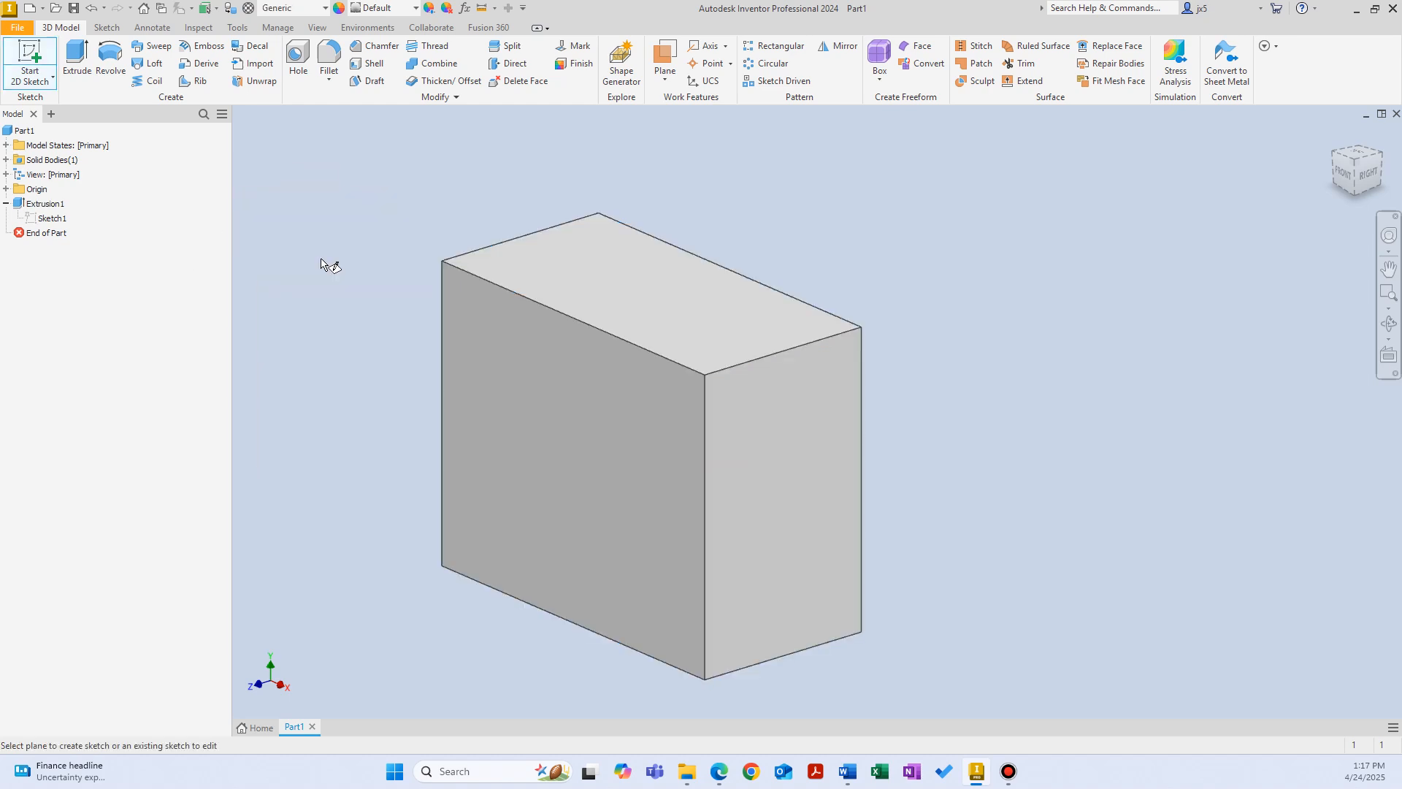
click(557, 429)
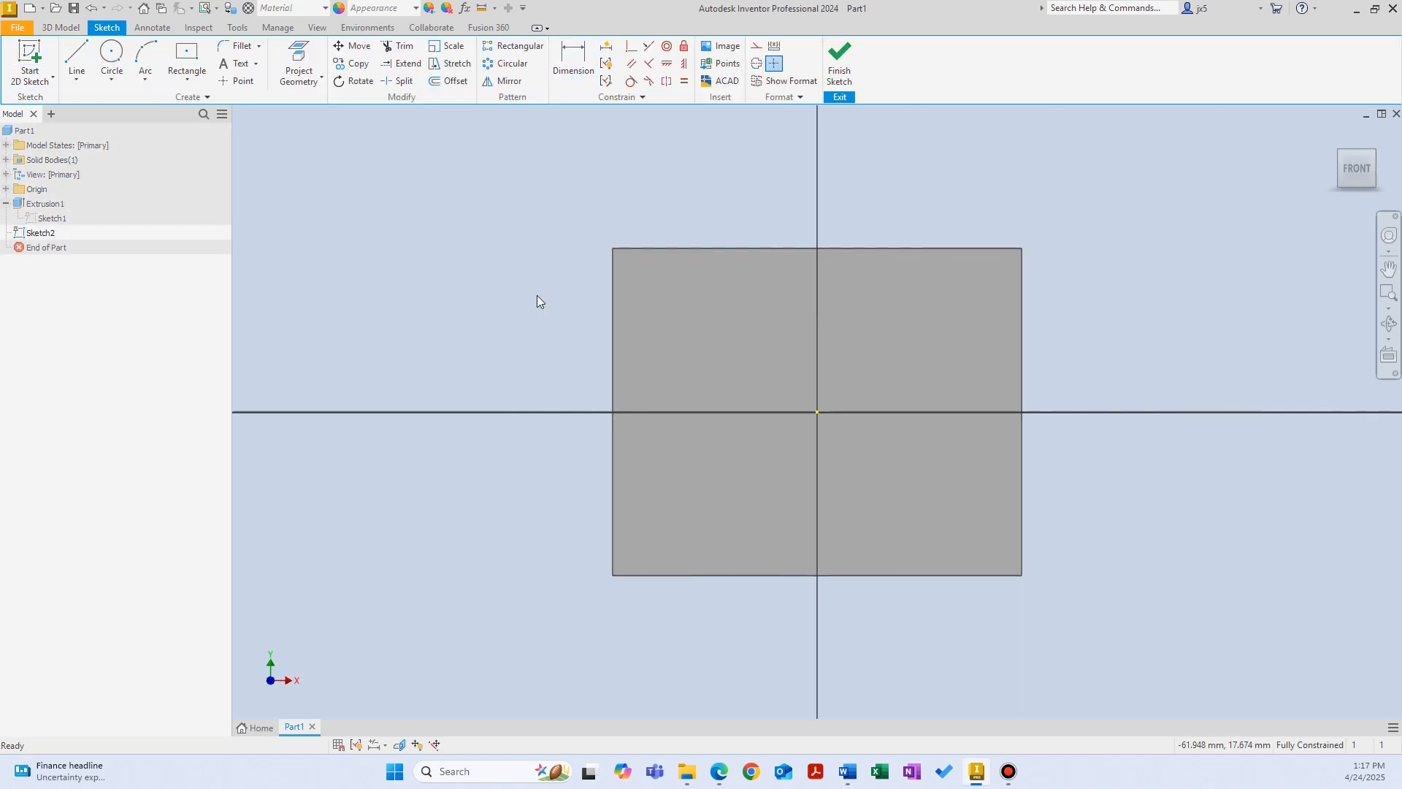
click(111, 58)
click(818, 412)
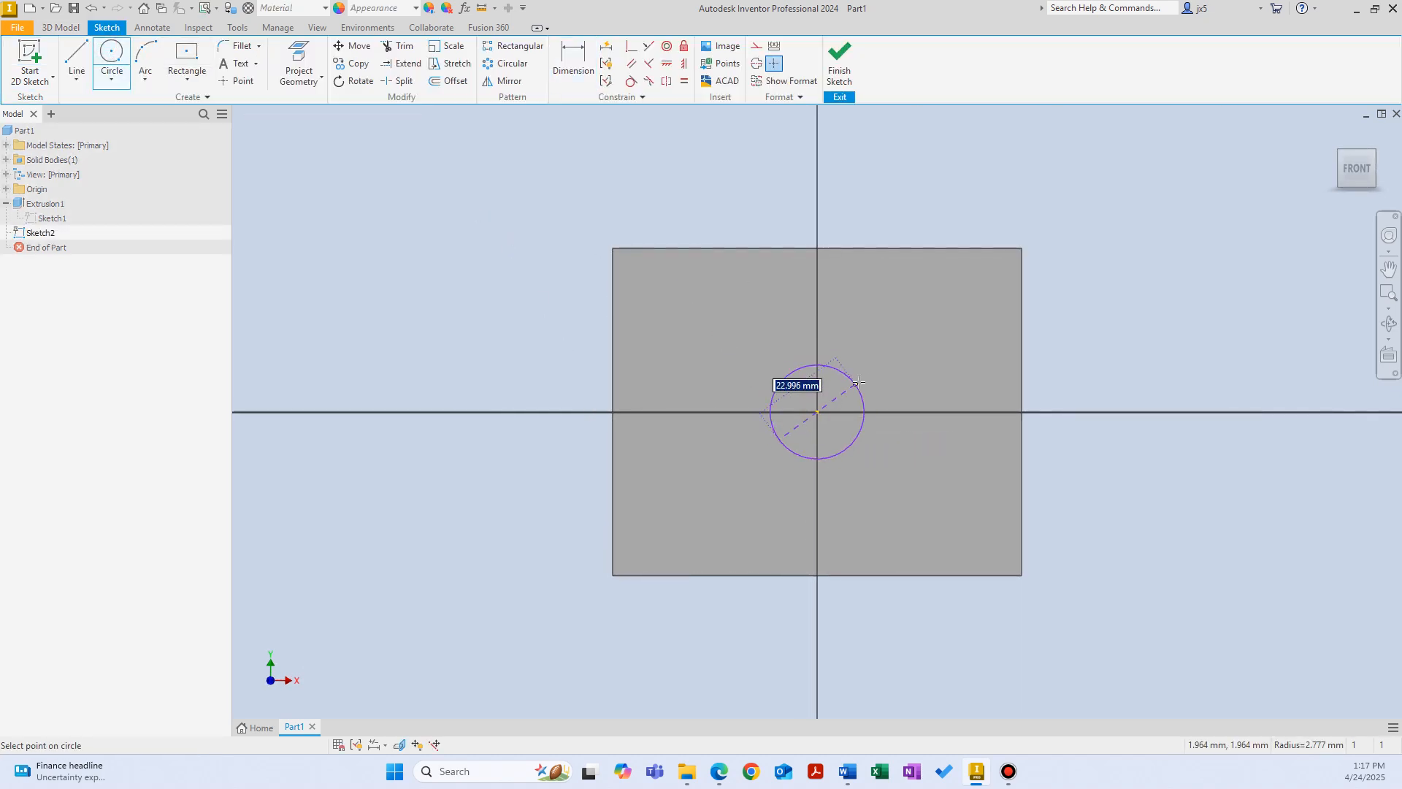
Step: Dimension the circle's diameter as 50 mm and finish the sketch
right_click(937, 351)
click(871, 370)
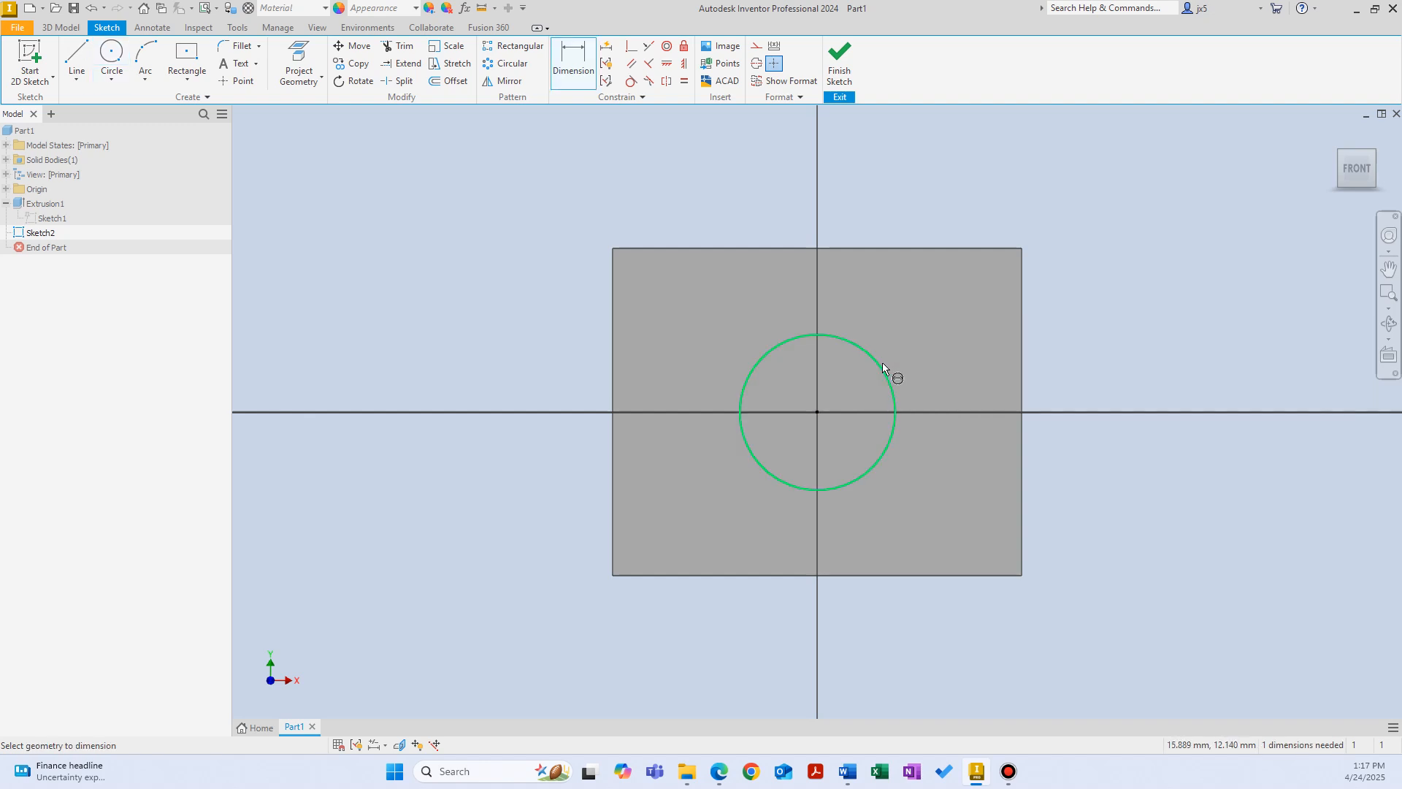
click(882, 363)
click(908, 348)
text(50)
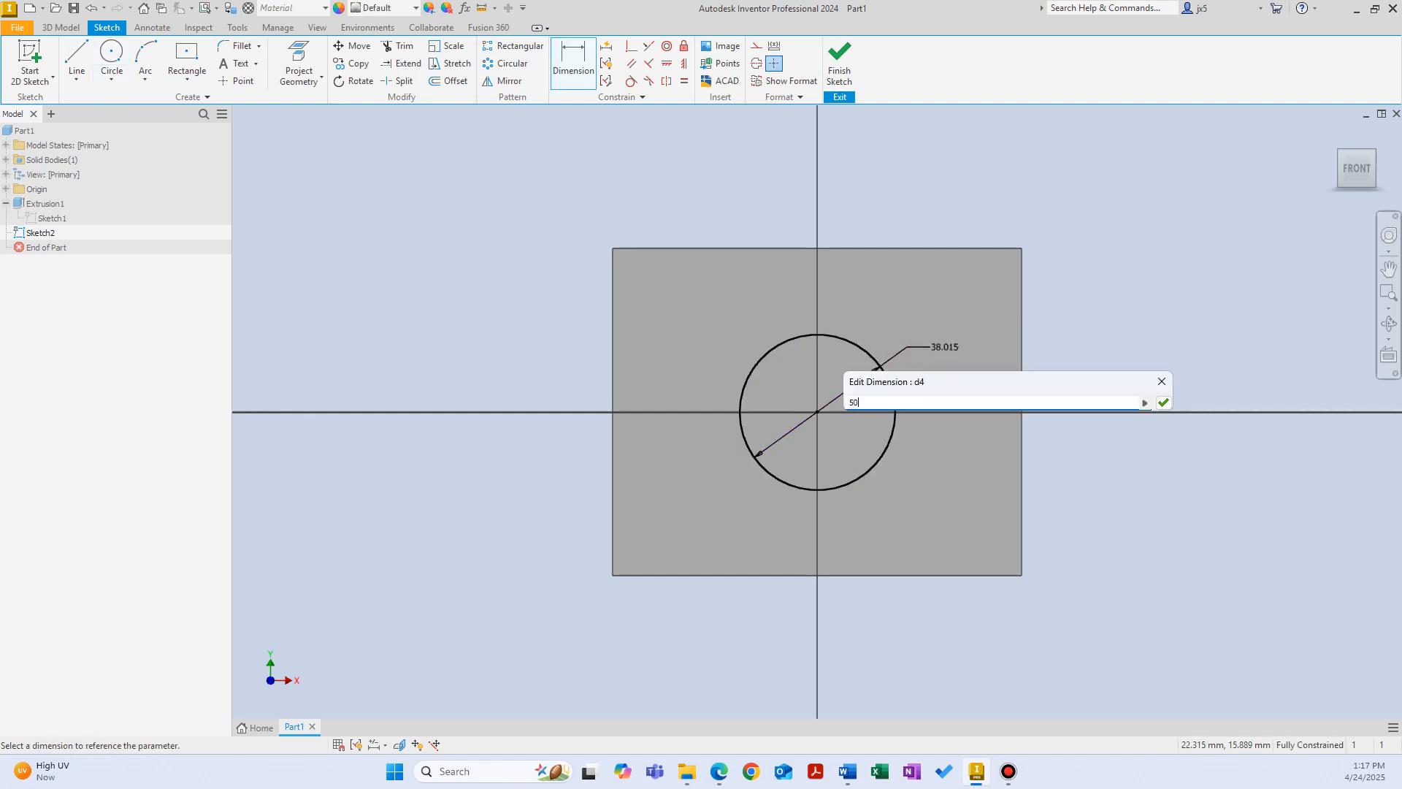
key(Return)
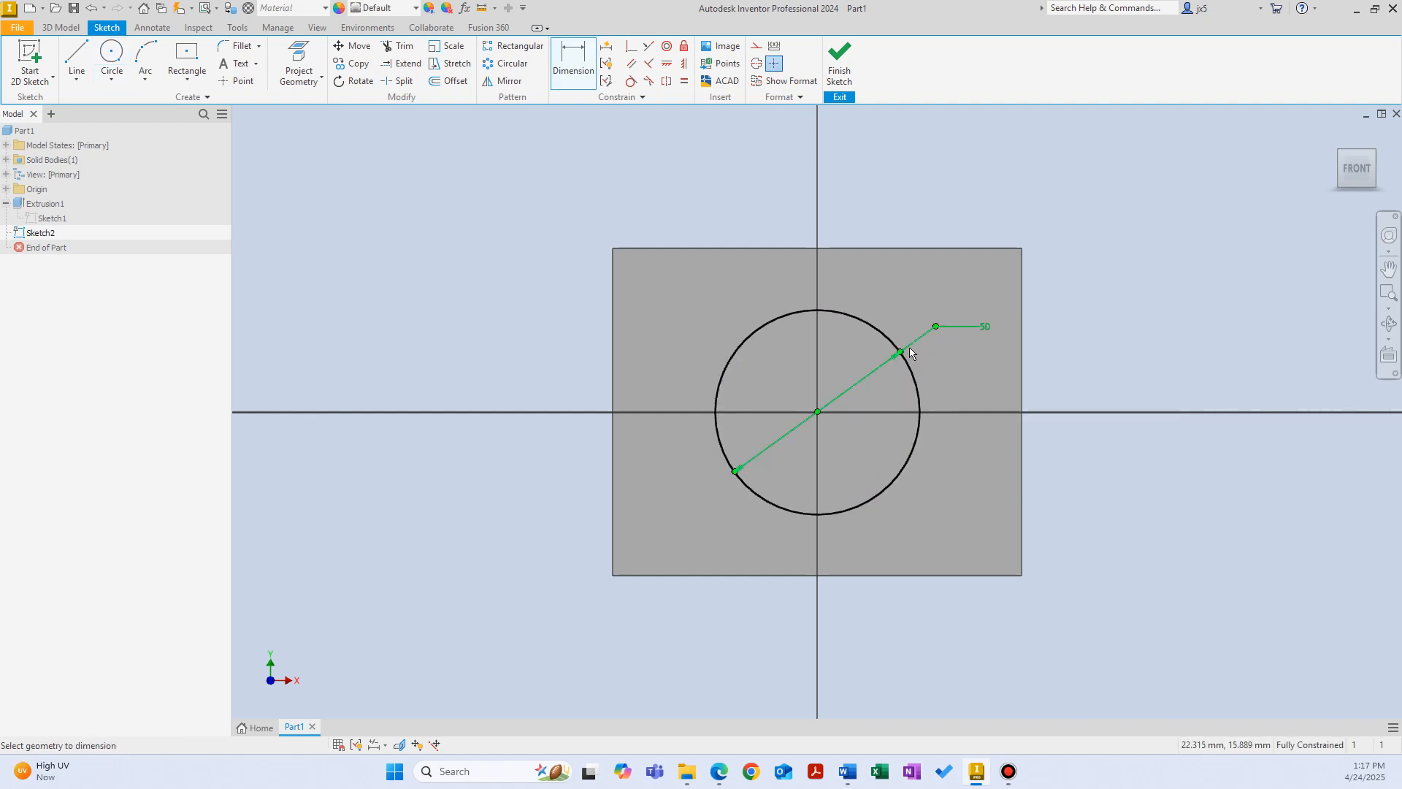
click(840, 84)
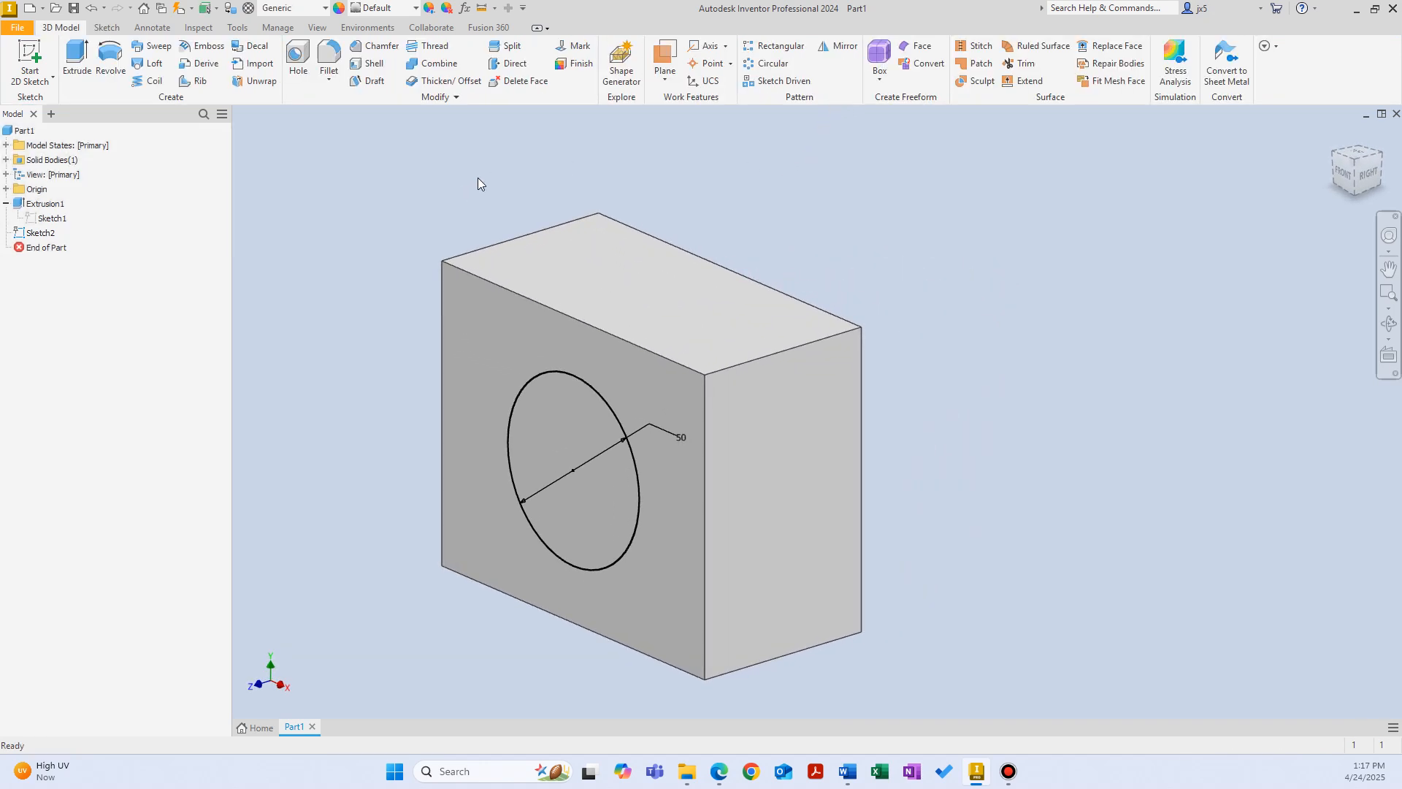
Step: Extrude the circle sketch 20 mm outward from the block's front face, joined to the block
click(42, 233)
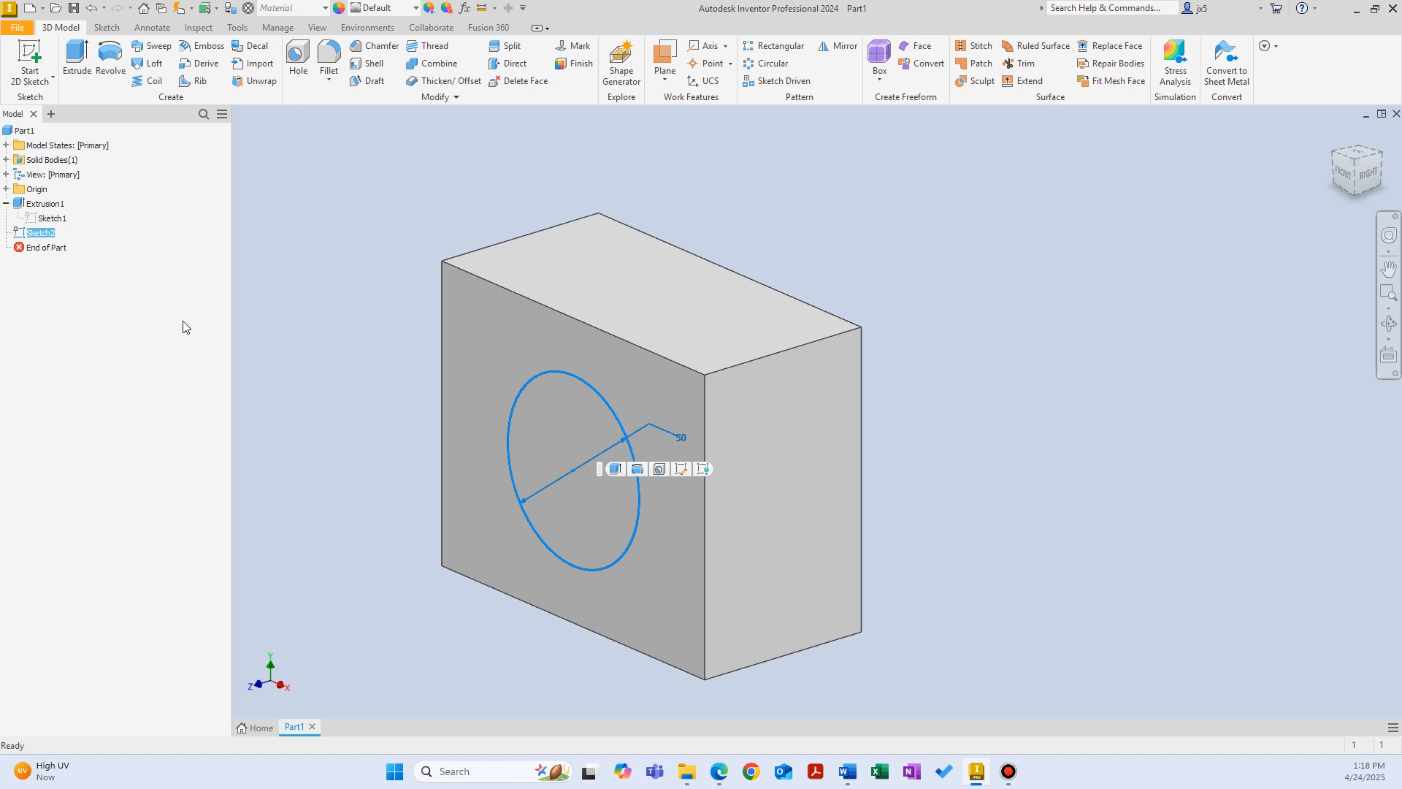
click(76, 60)
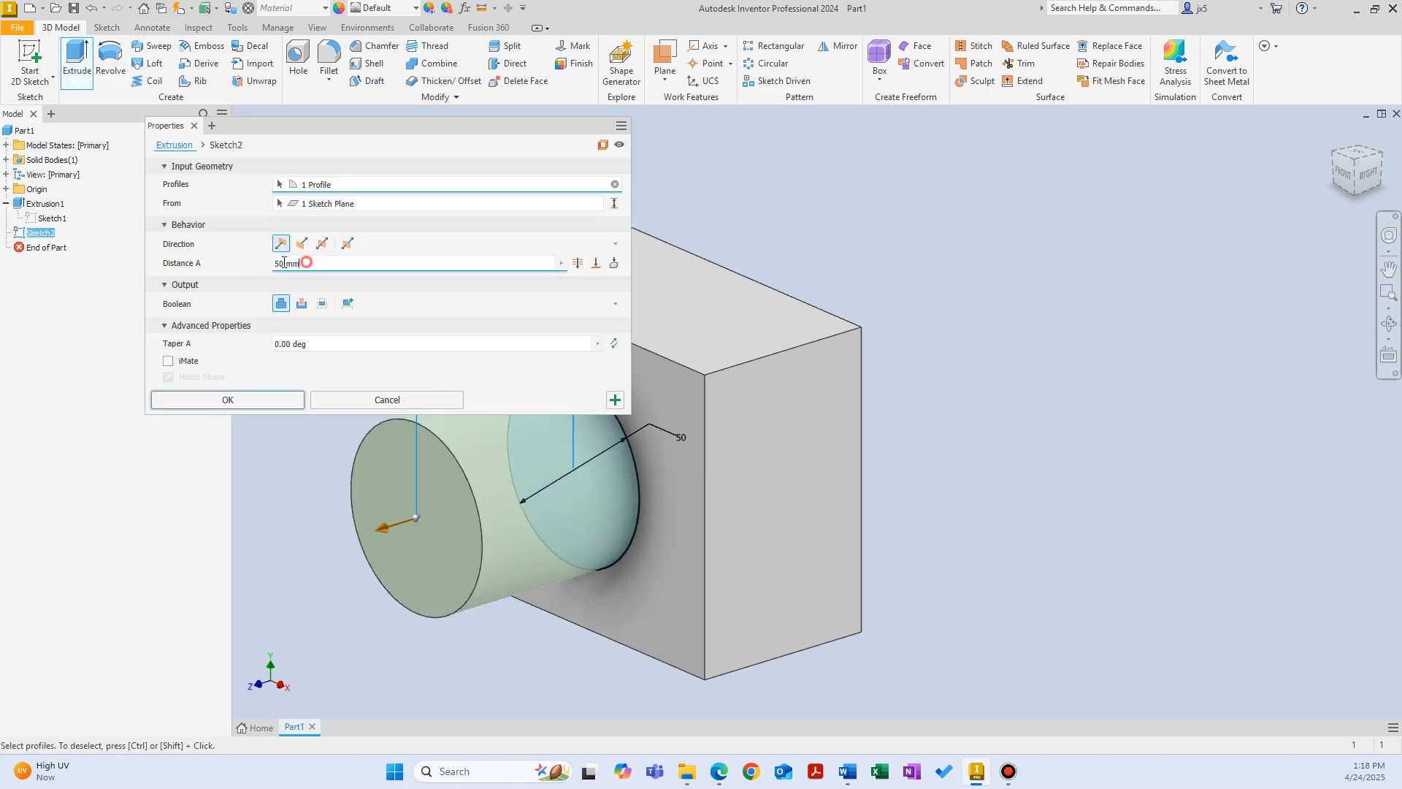
drag(305, 264, 168, 262)
text(20)
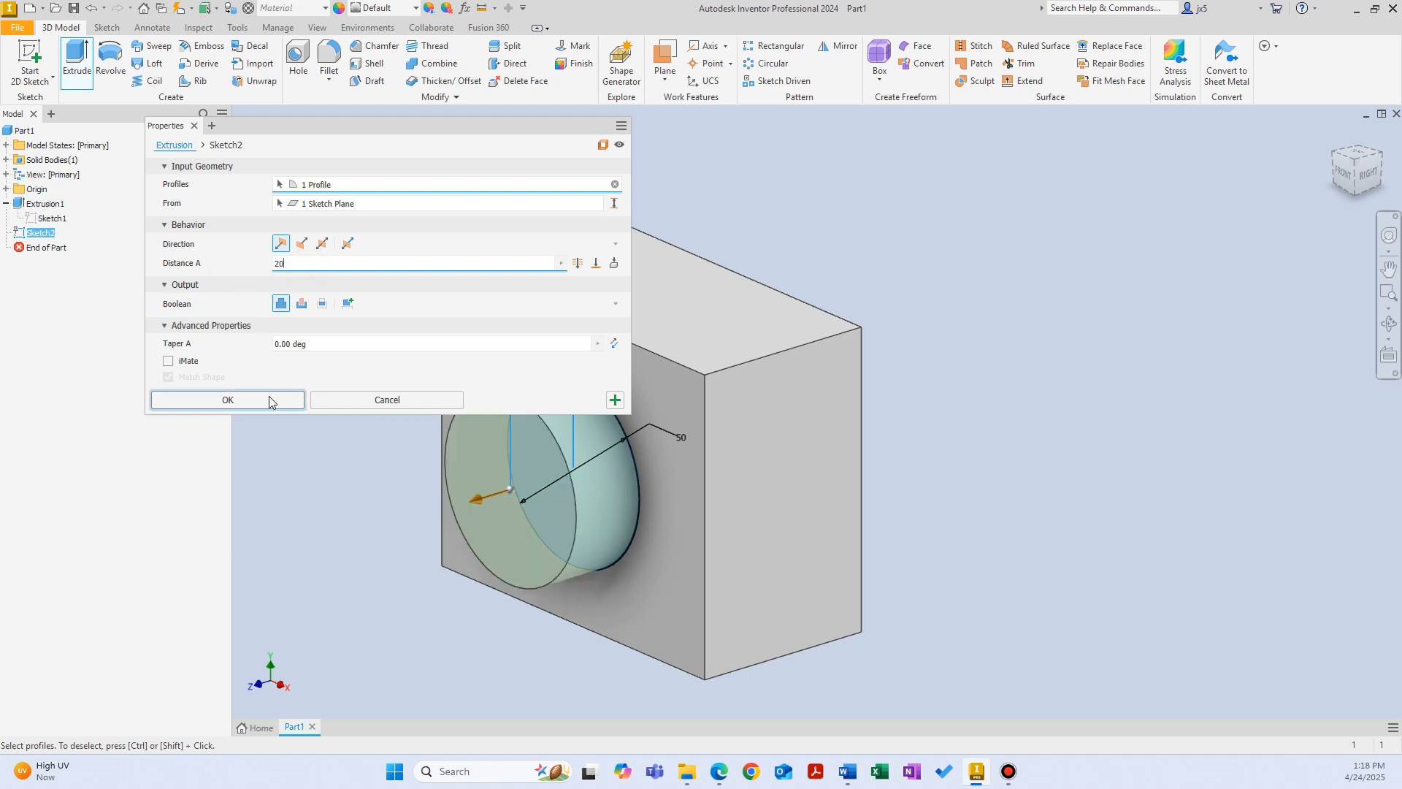
click(270, 401)
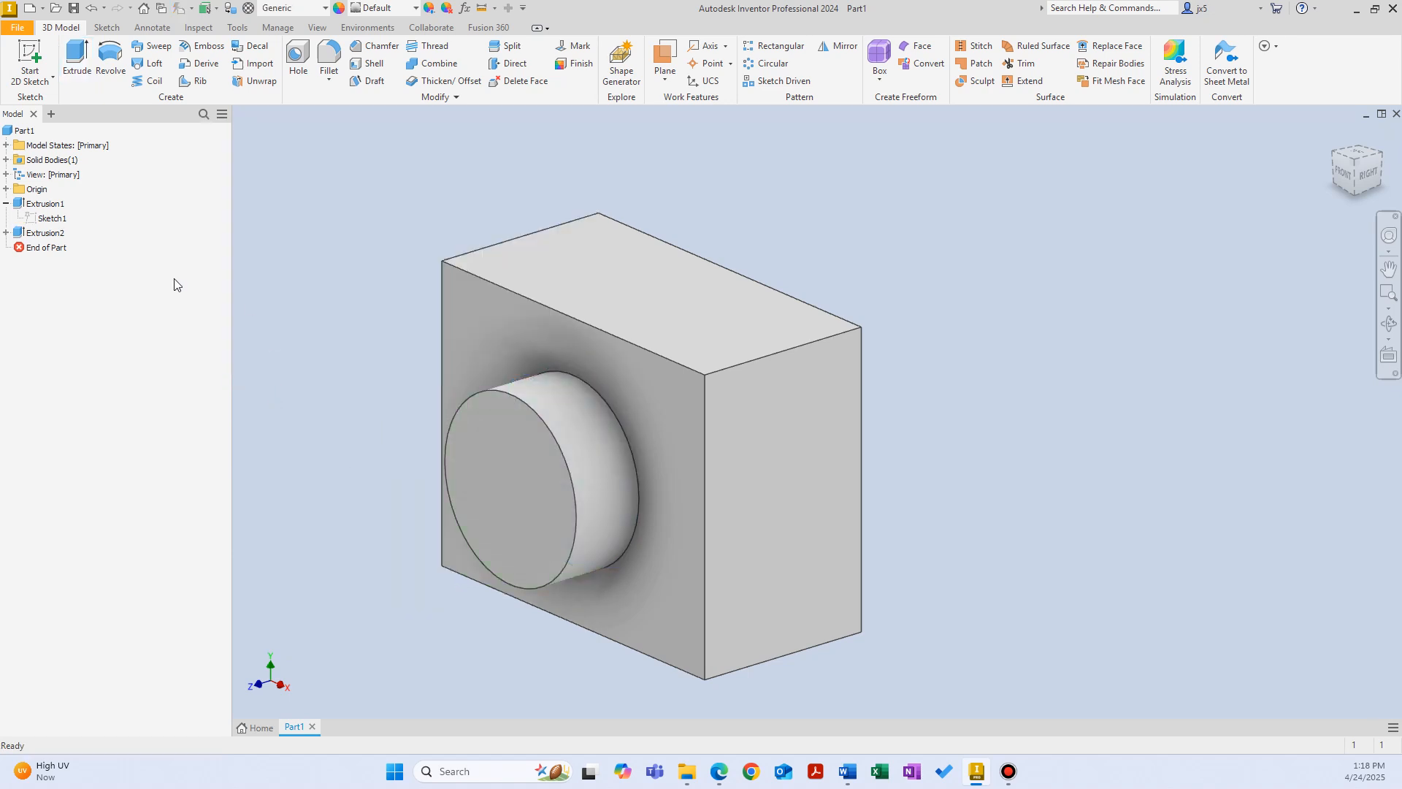
Step: Examine the cylindrical boss's extrusion feature and its nested sketch in the model tree
click(47, 235)
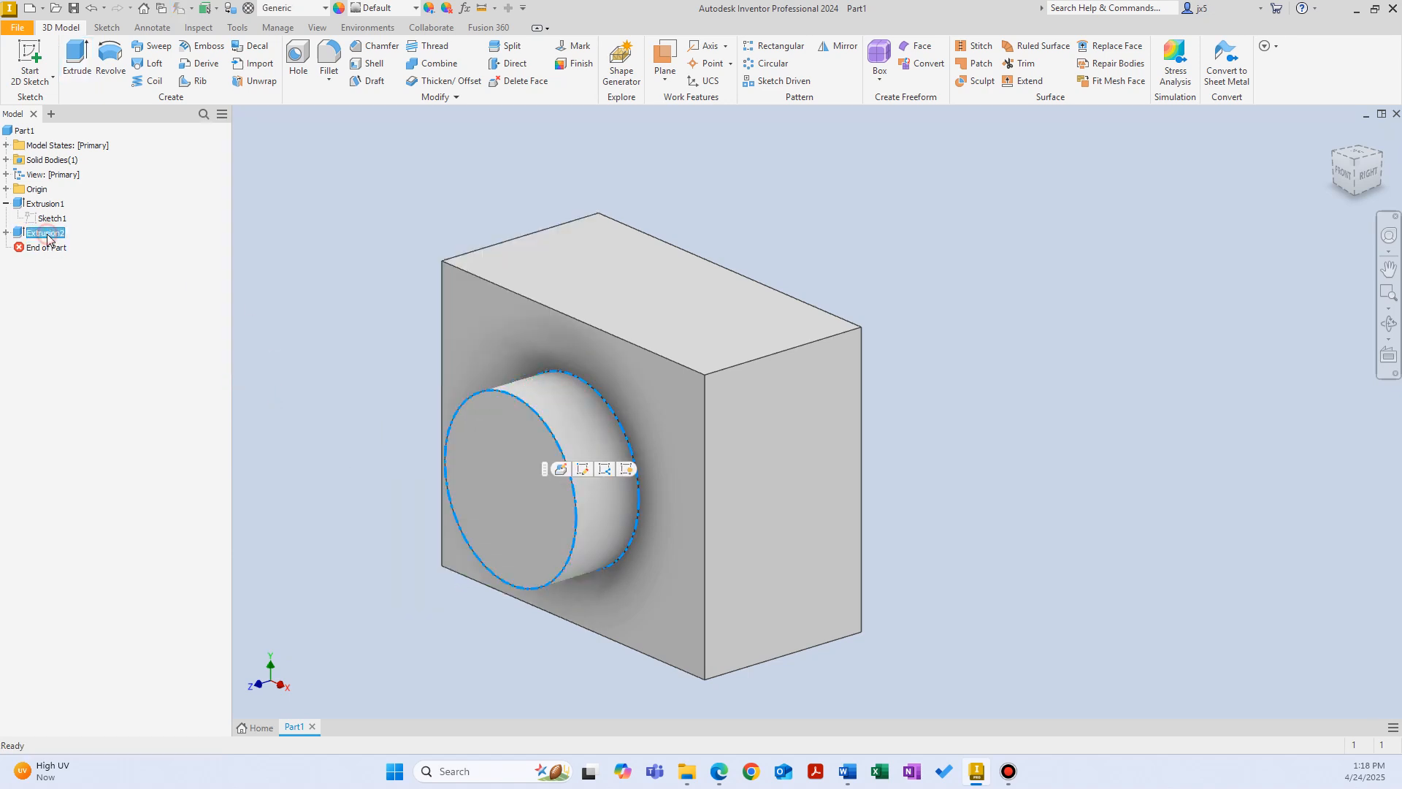
click(6, 232)
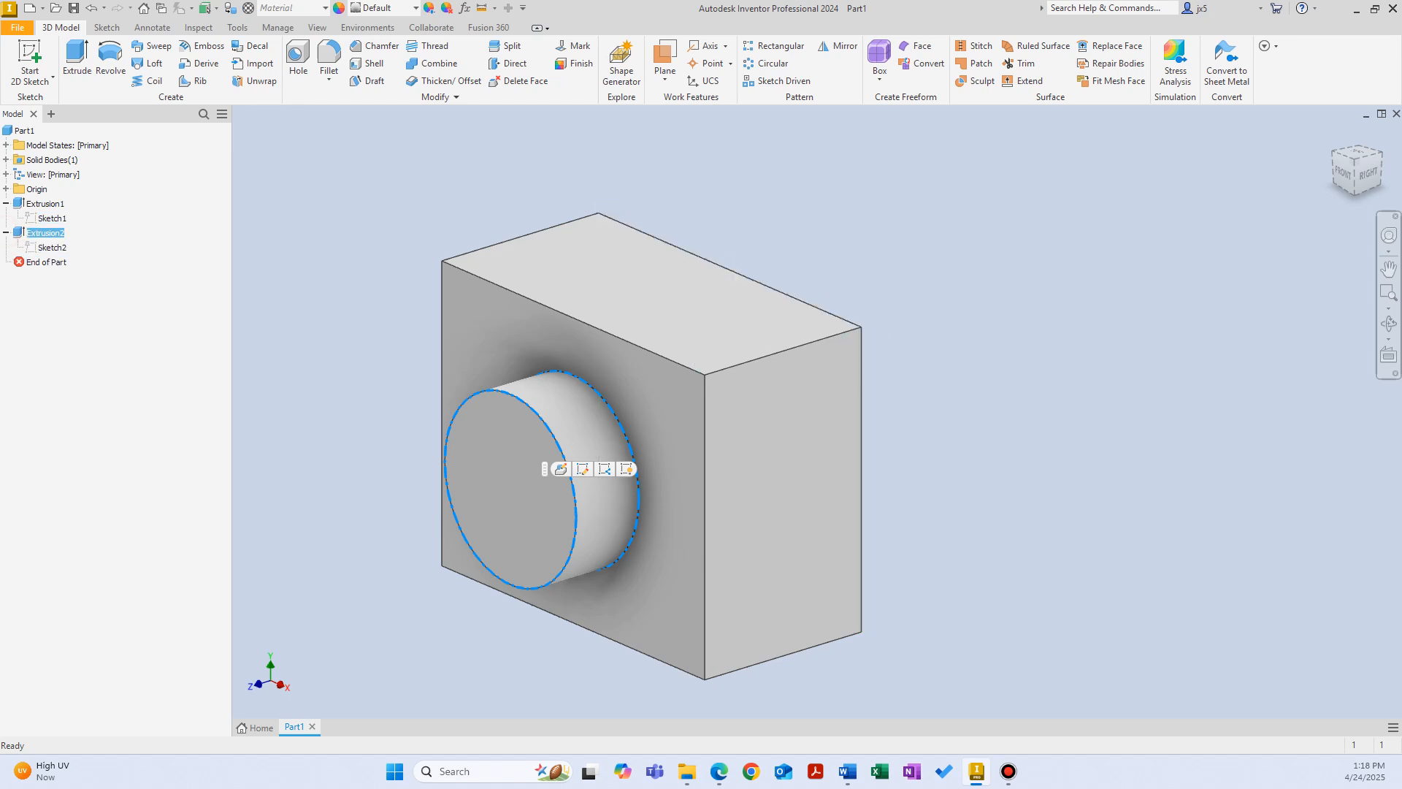
click(178, 346)
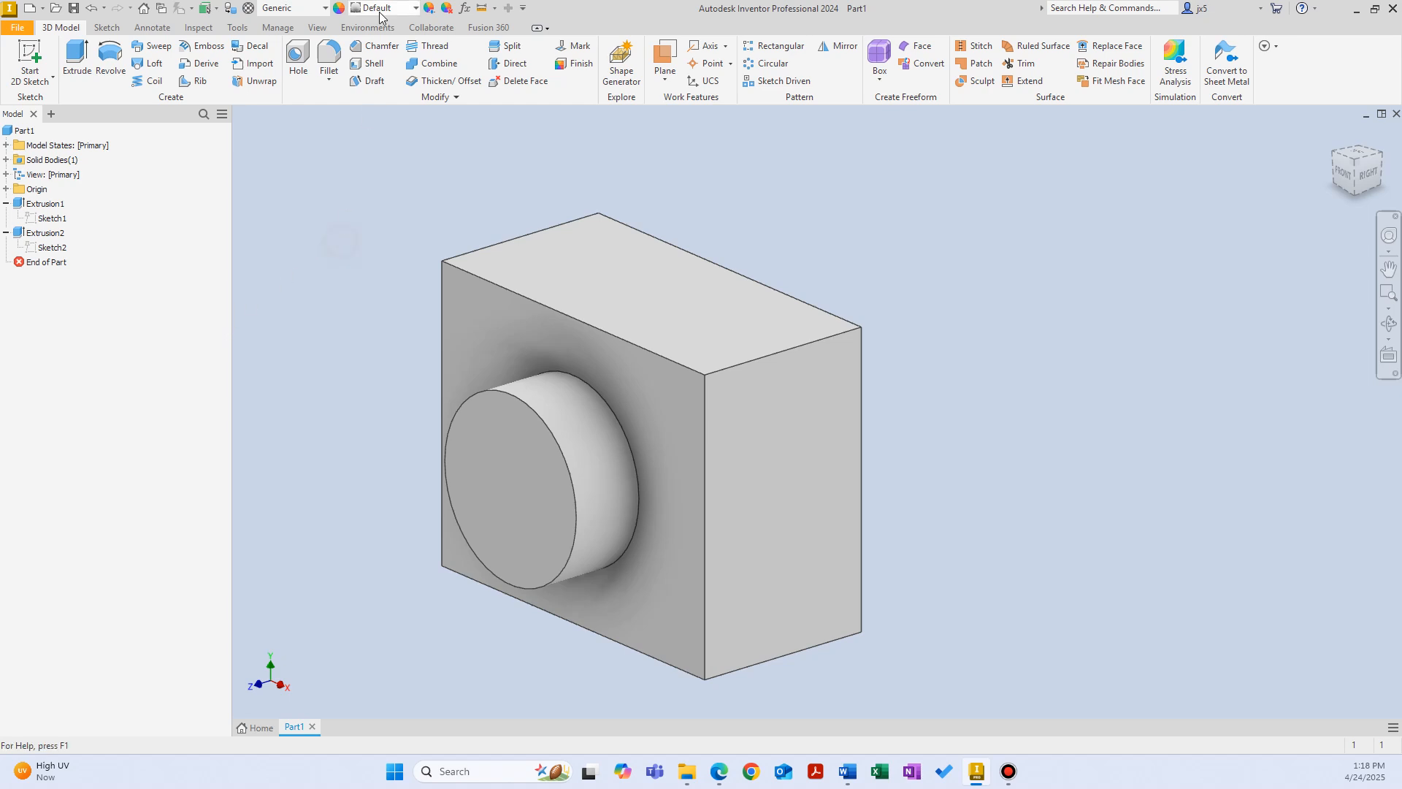
Step: Chamfer the block's two vertical back edges with a distance of 10 mm
click(376, 46)
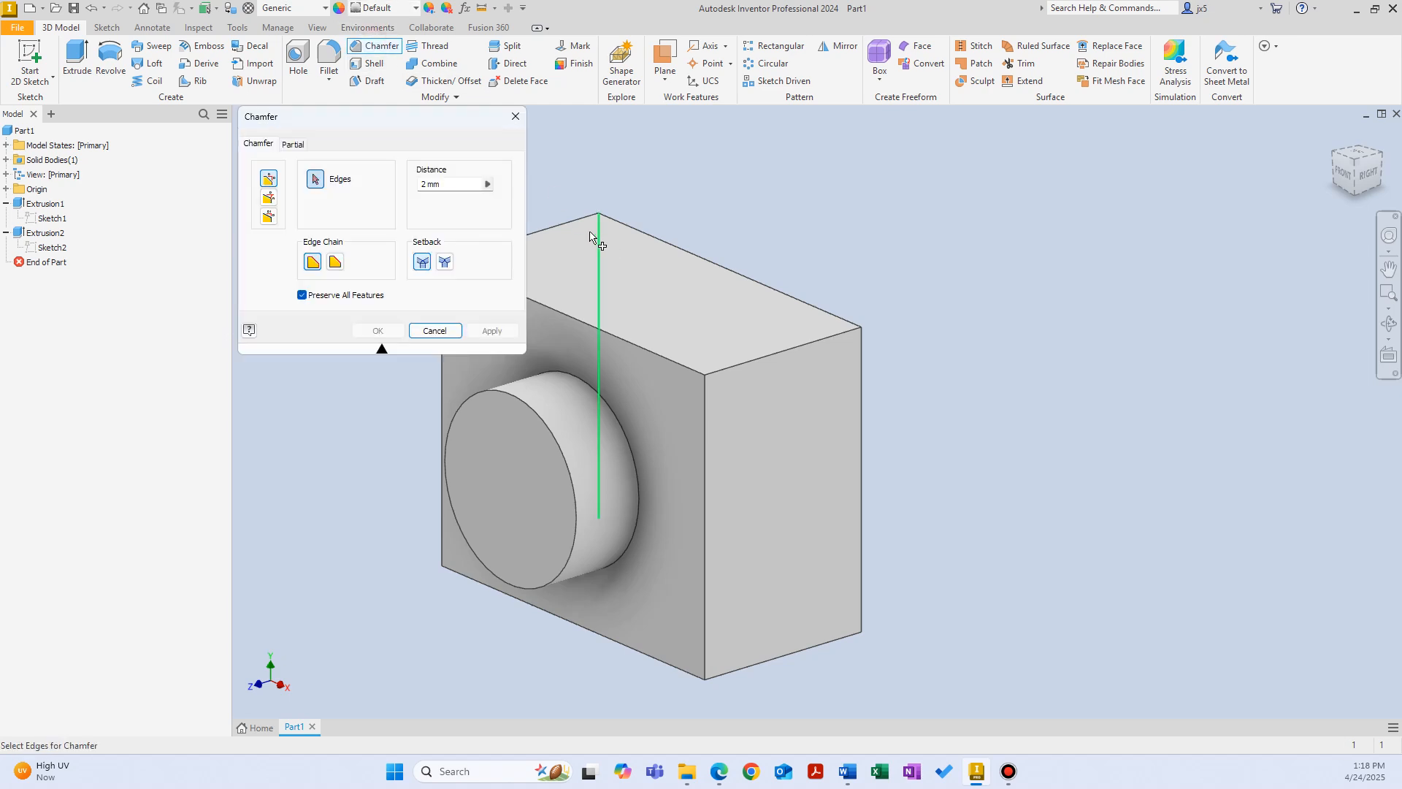
shift+middle_drag(594, 225, 851, 438)
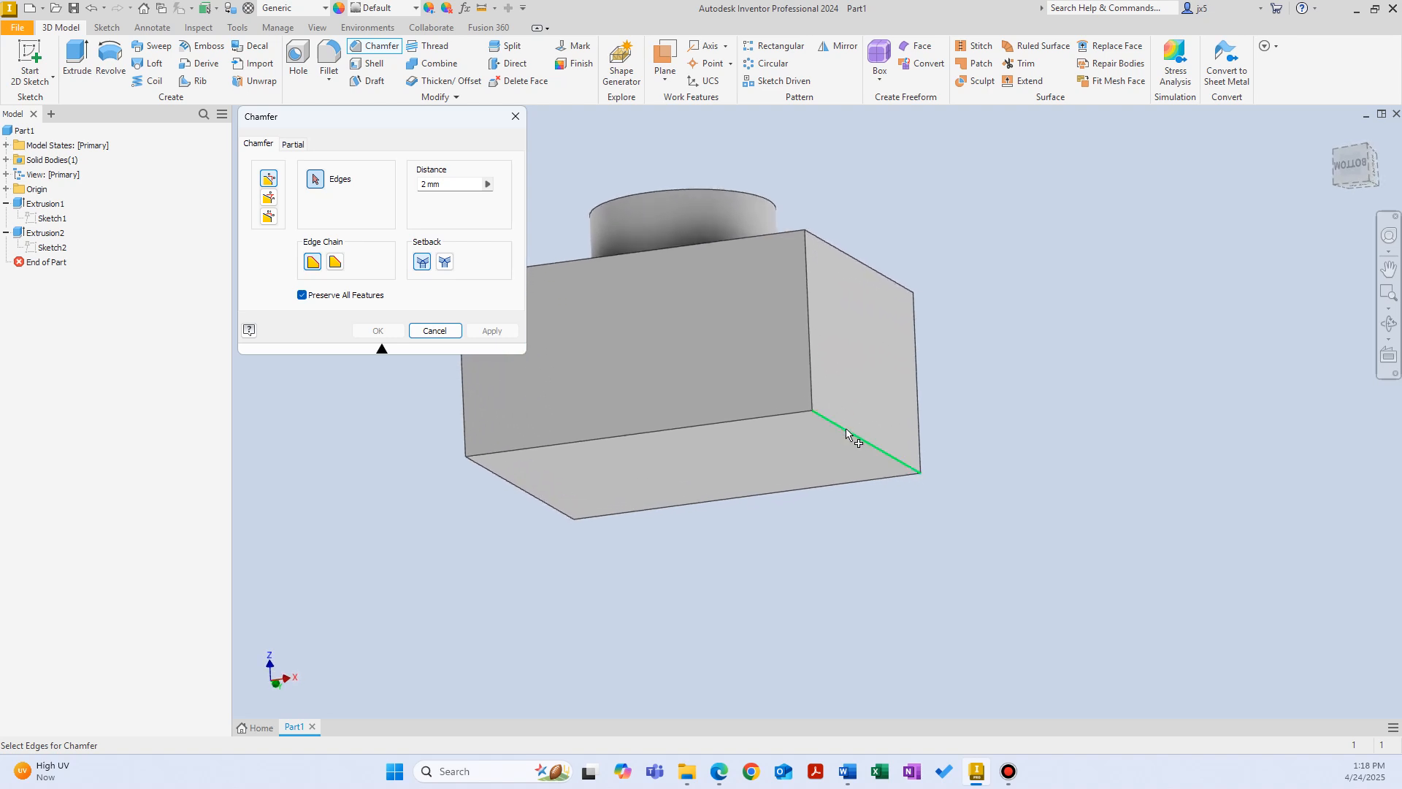
click(852, 434)
shift+middle_drag(540, 435, 511, 438)
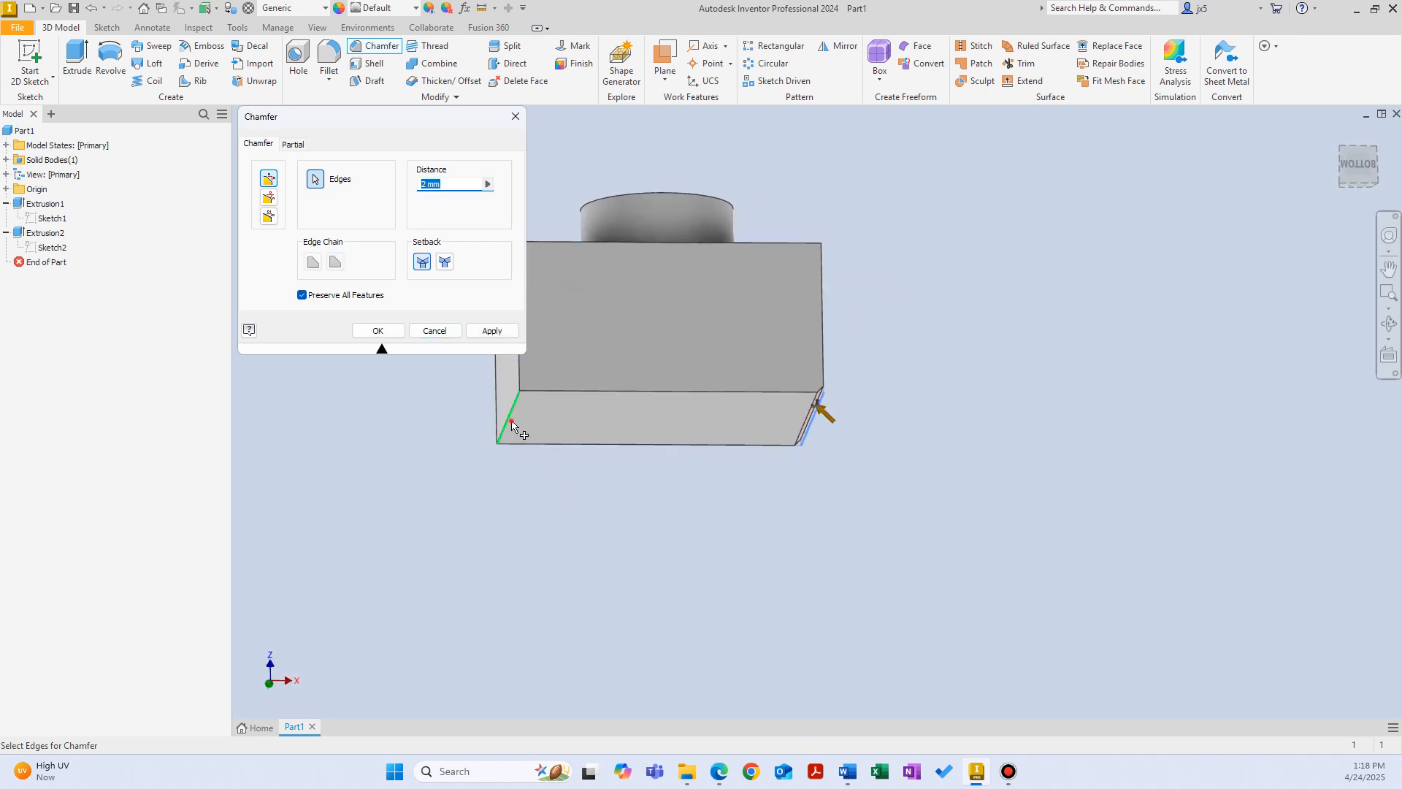
click(509, 416)
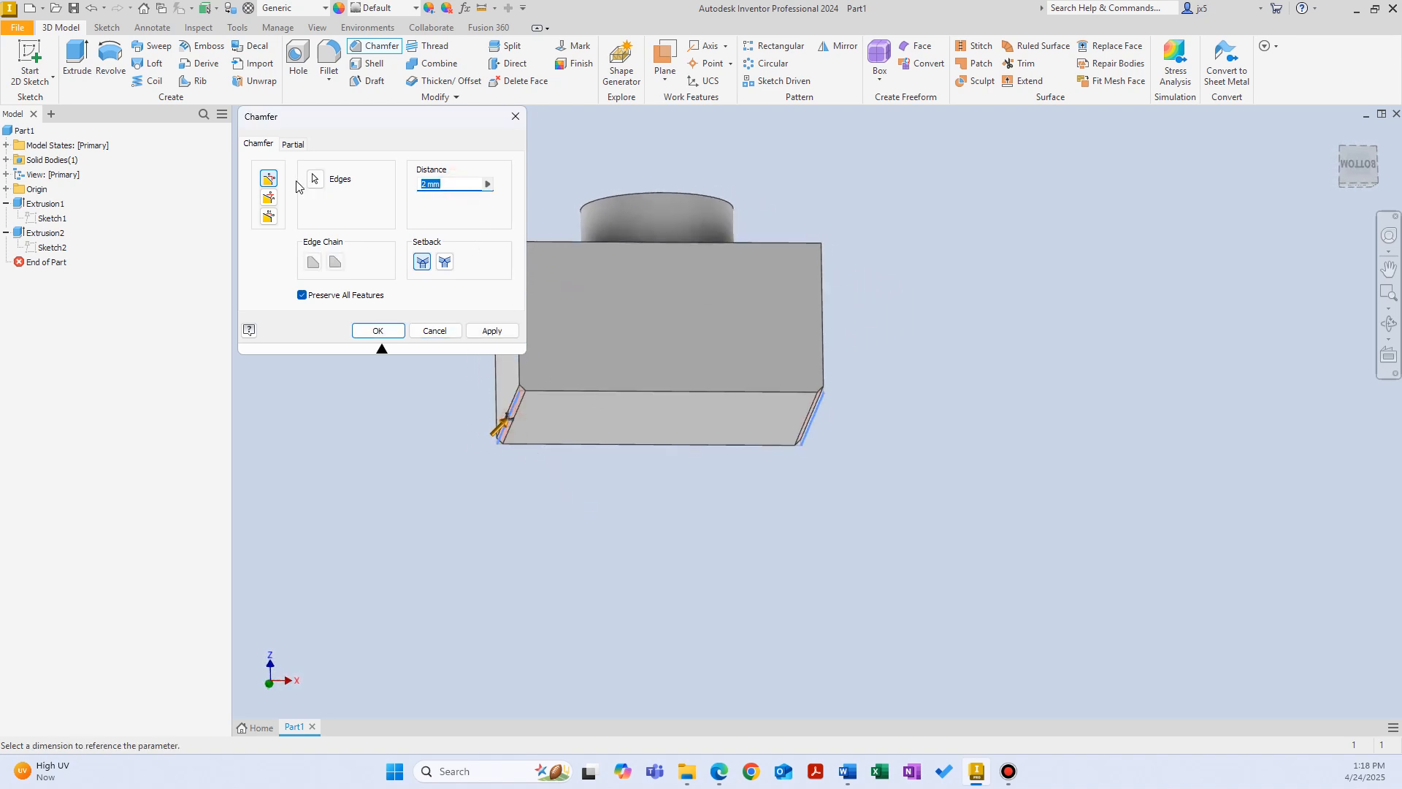
text(10)
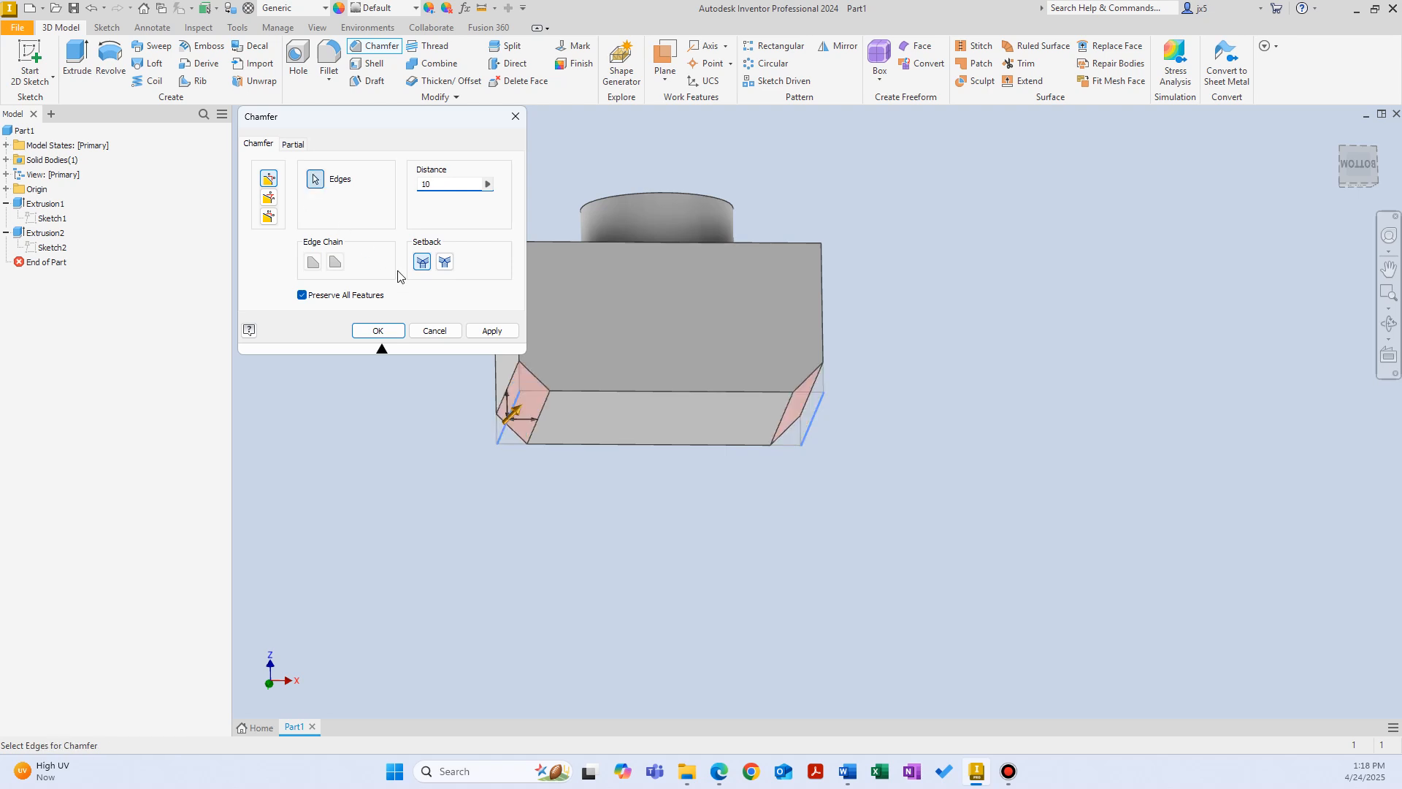
click(478, 331)
click(423, 330)
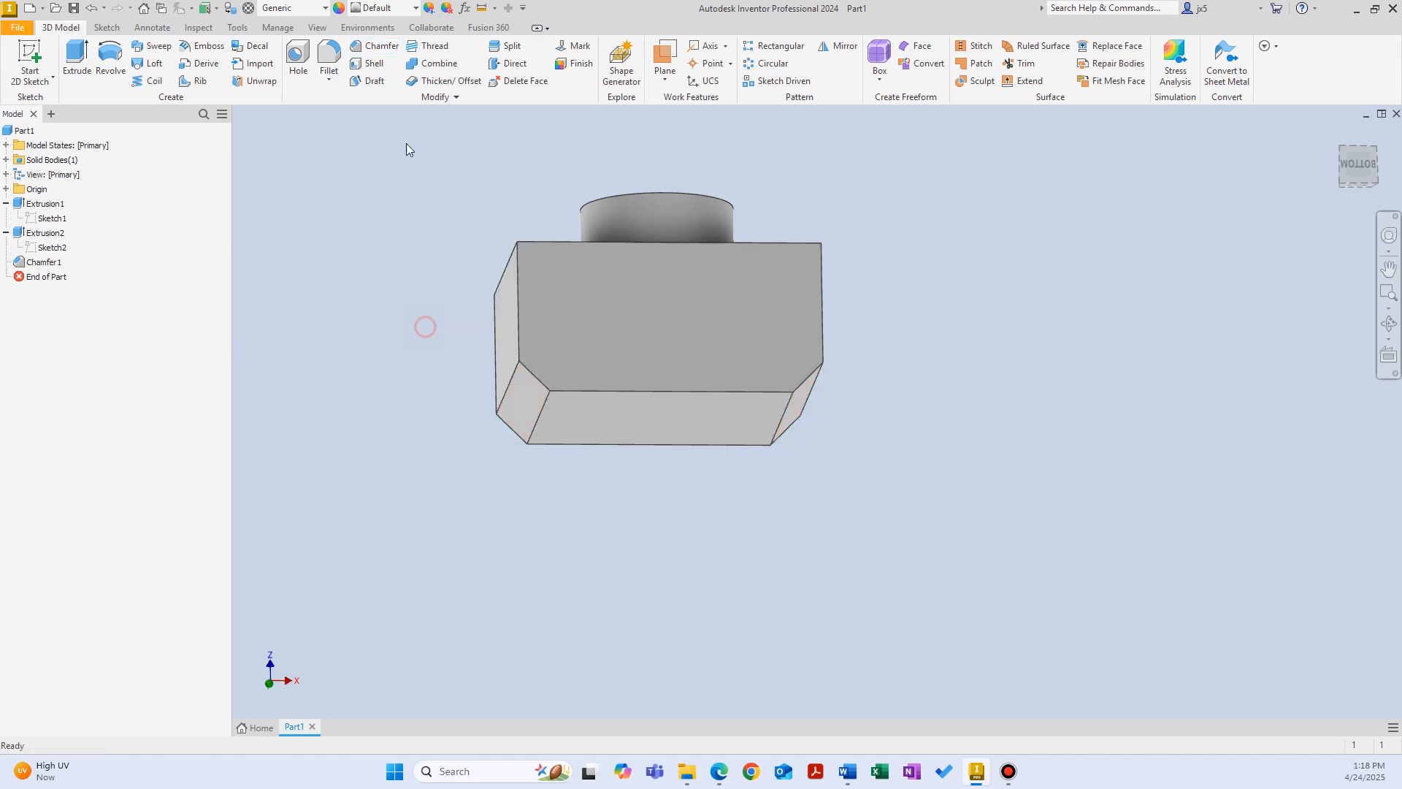
Step: Fillet the edge where the cylindrical boss meets the block with a 10 mm radius
click(323, 57)
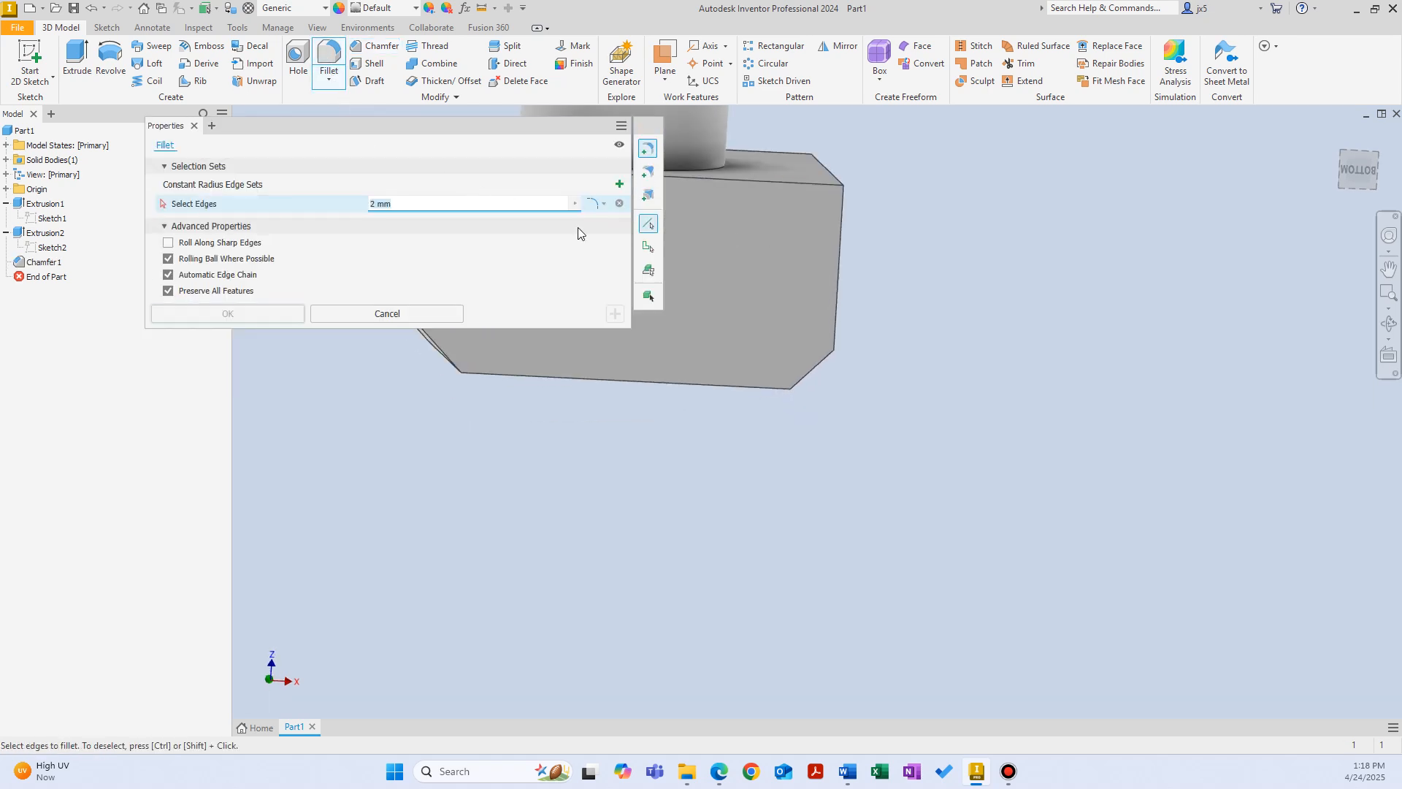
click(827, 308)
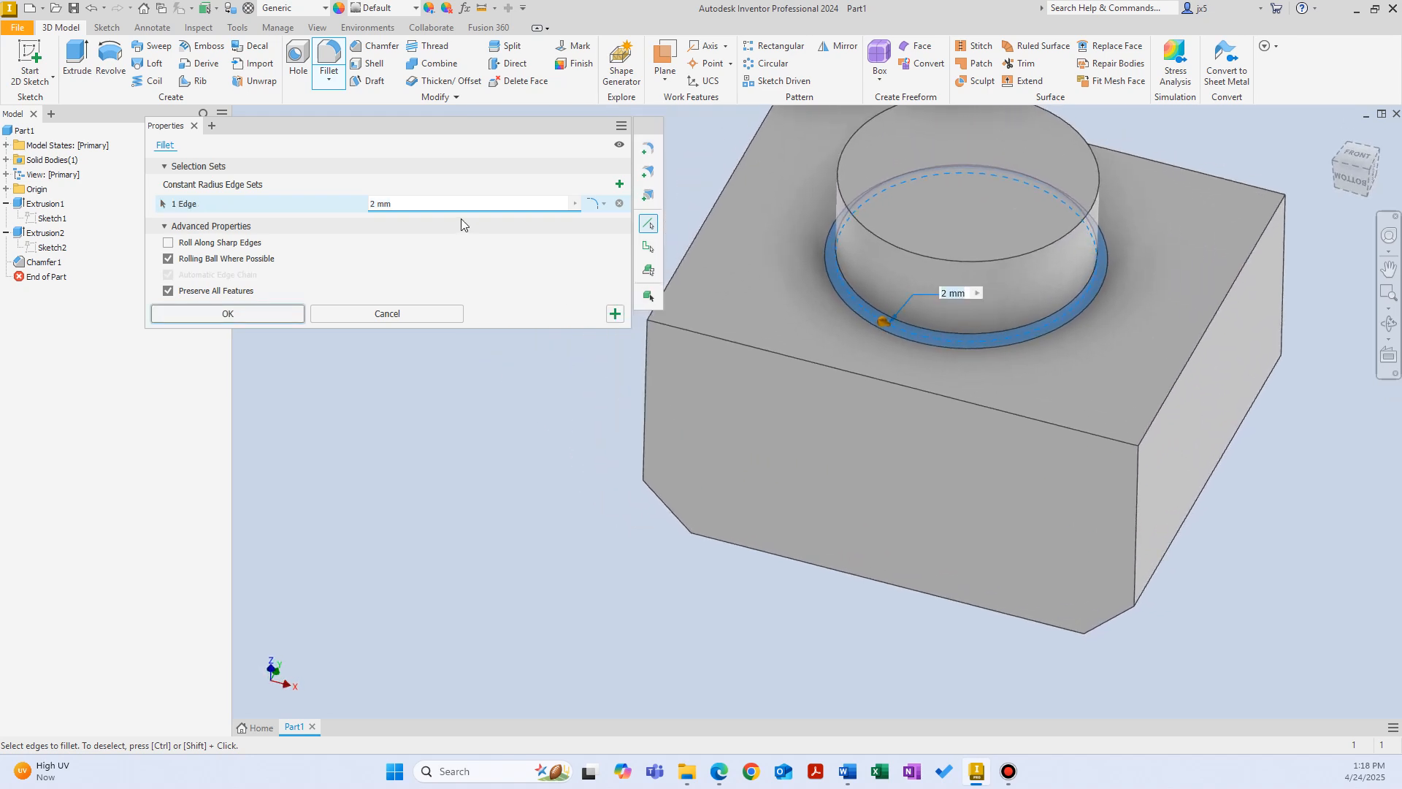
text(10)
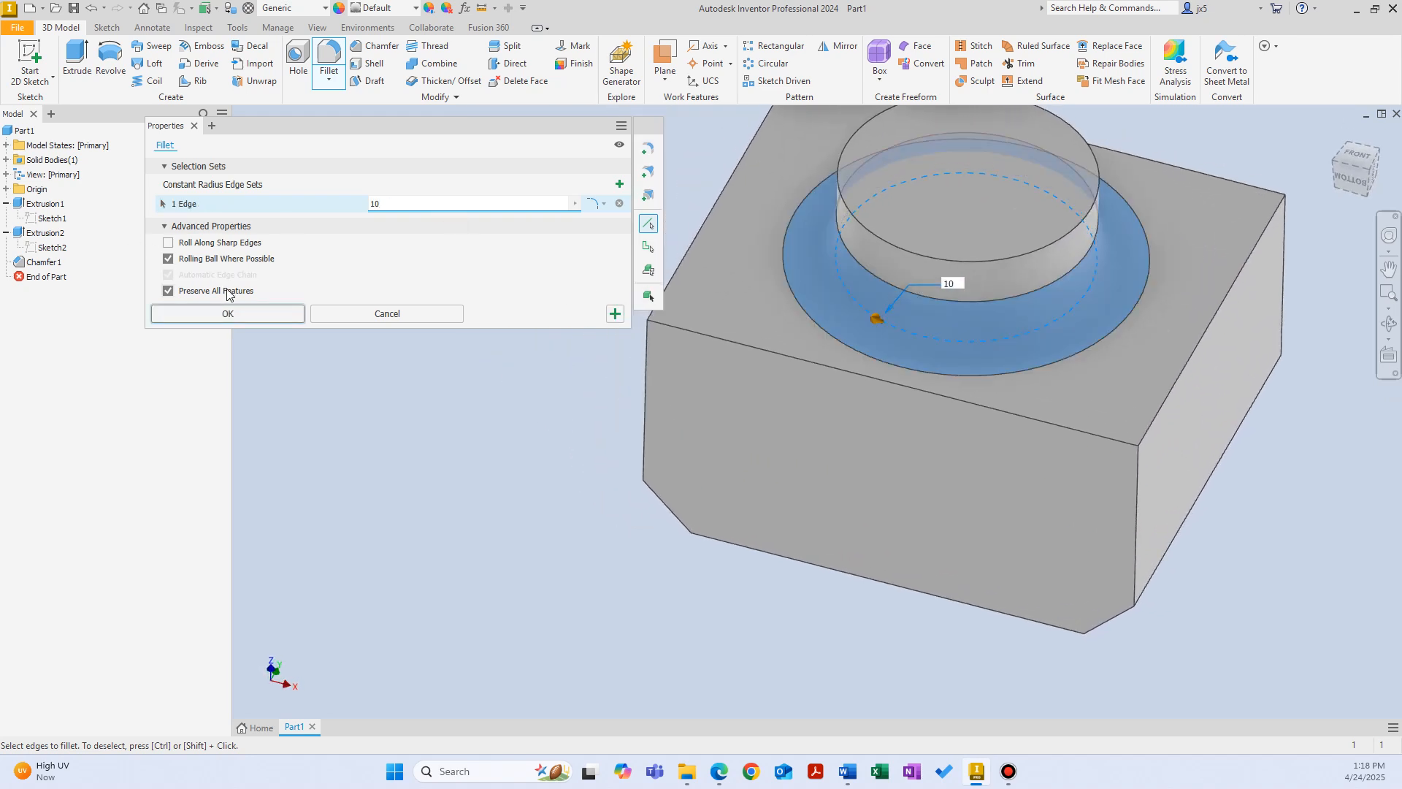
click(242, 308)
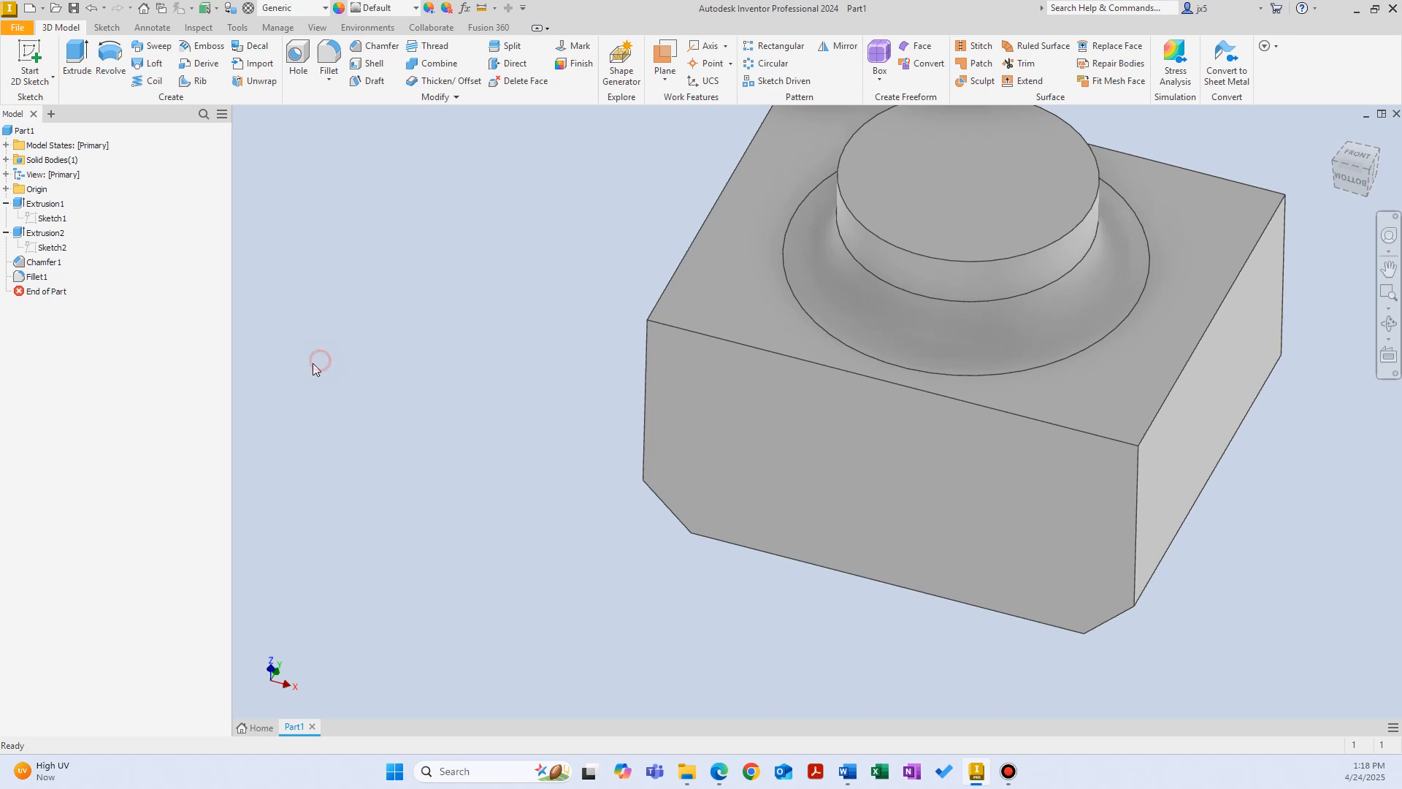
Step: Place an ANSI Metric M8x1.25 threaded through-all hole near the center of the boss's end face
shift+middle_drag(314, 361, 330, 386)
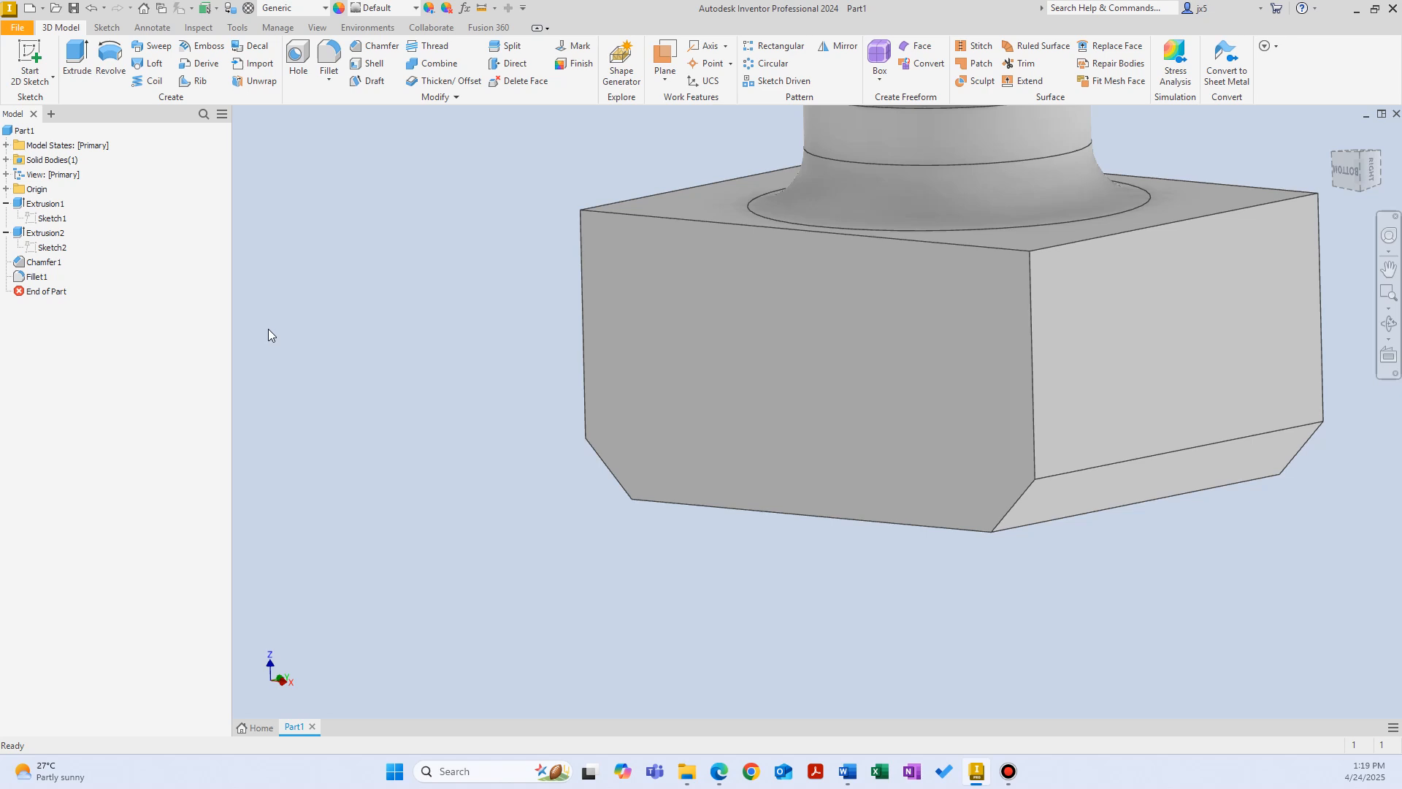
click(298, 59)
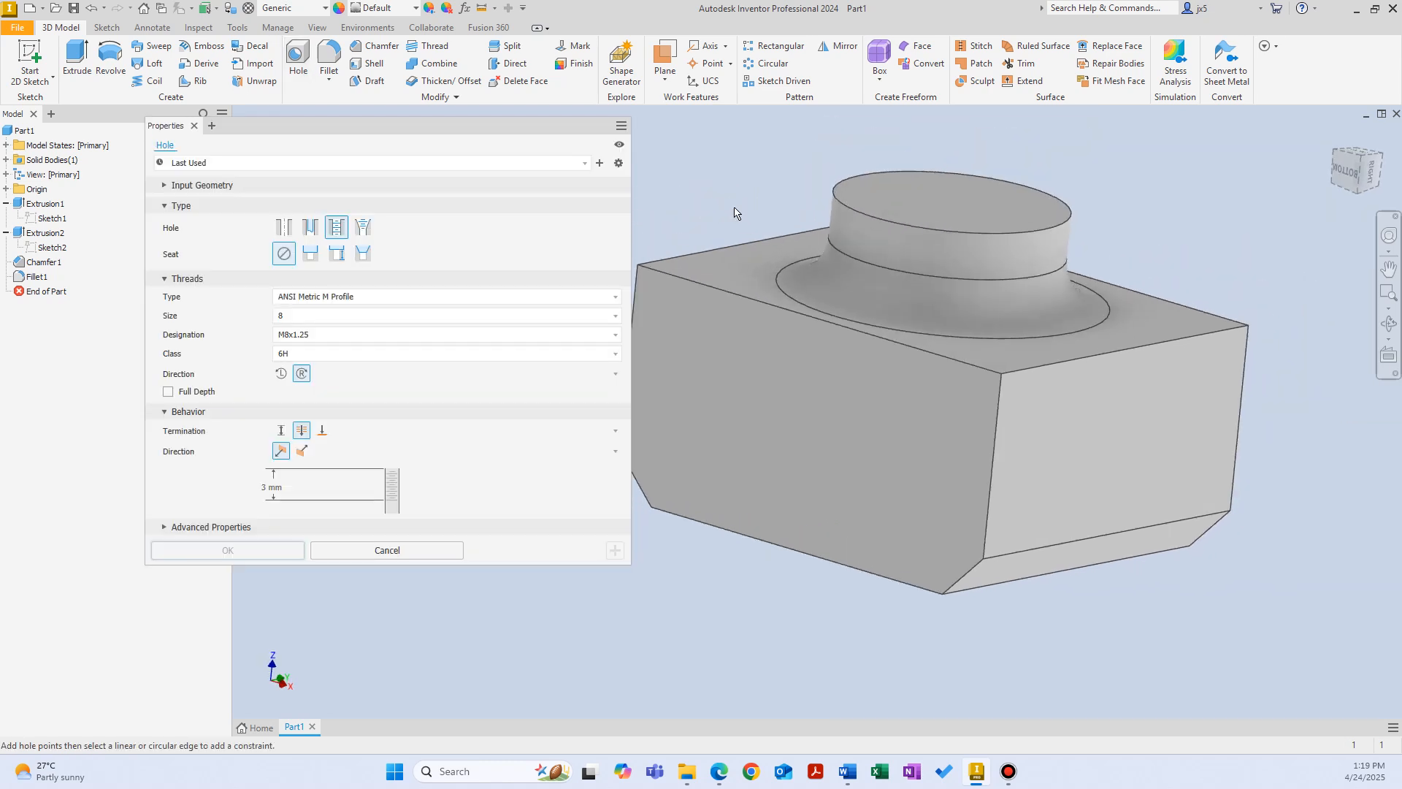
click(924, 276)
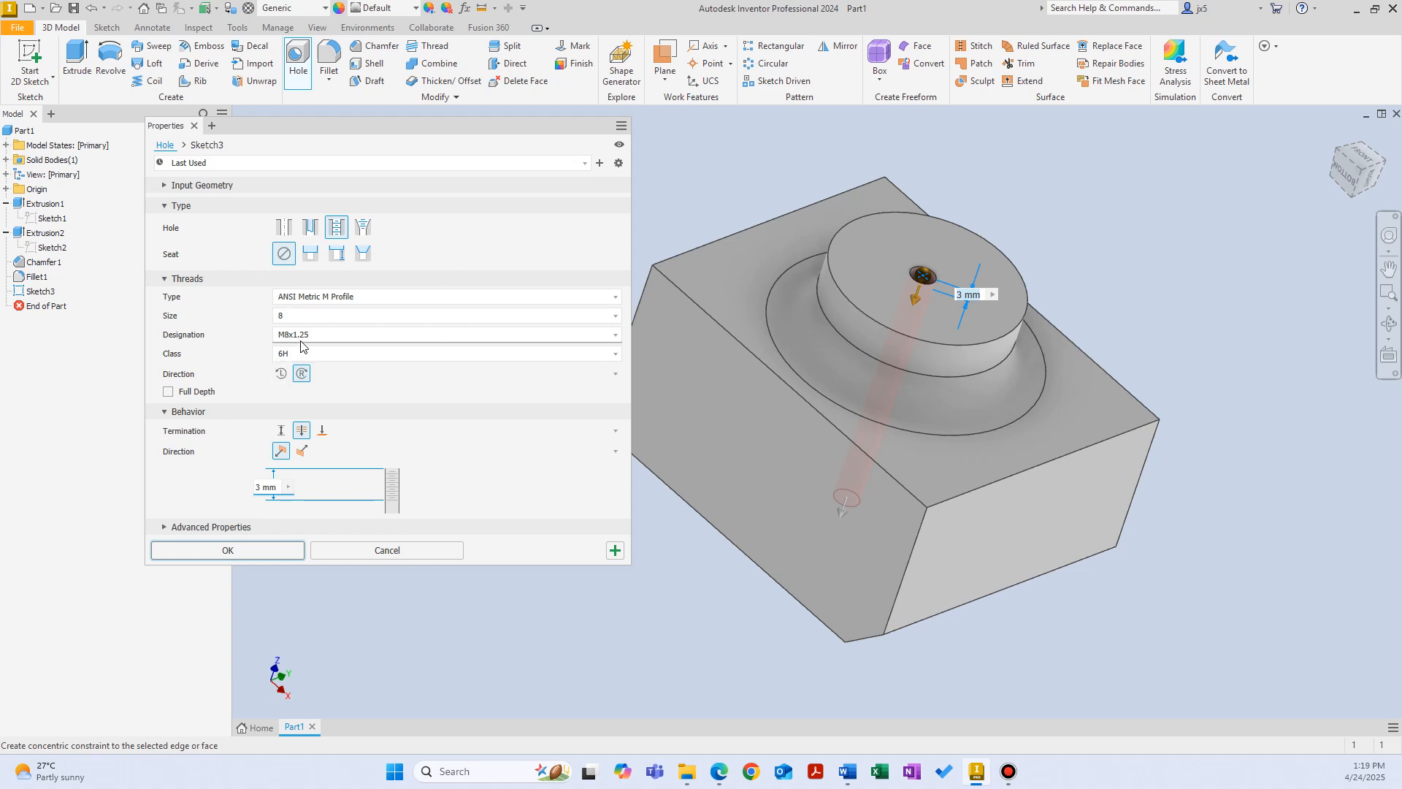
click(257, 549)
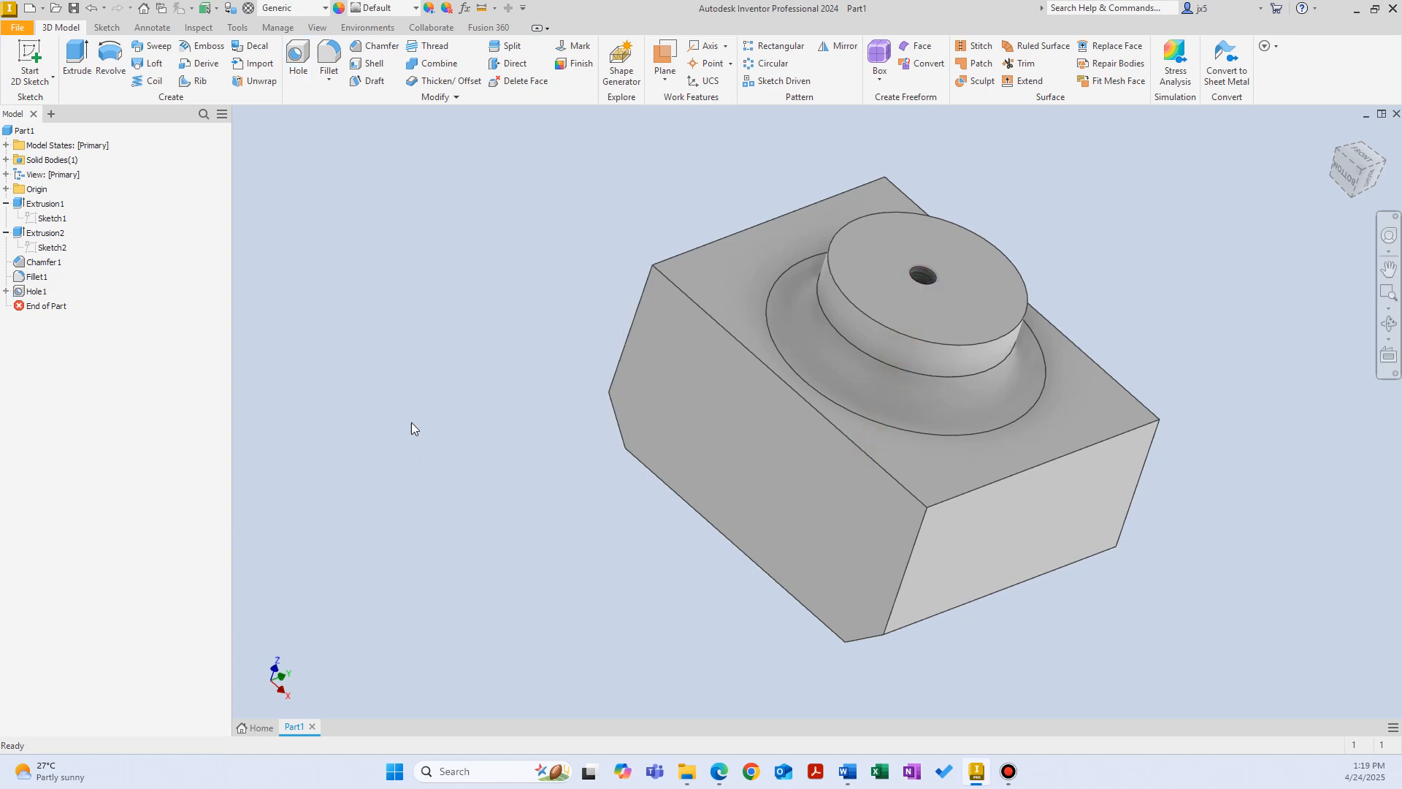
Step: Edit the hole's nested sketch, place its center point on the sketch origin, and finish the sketch
click(37, 290)
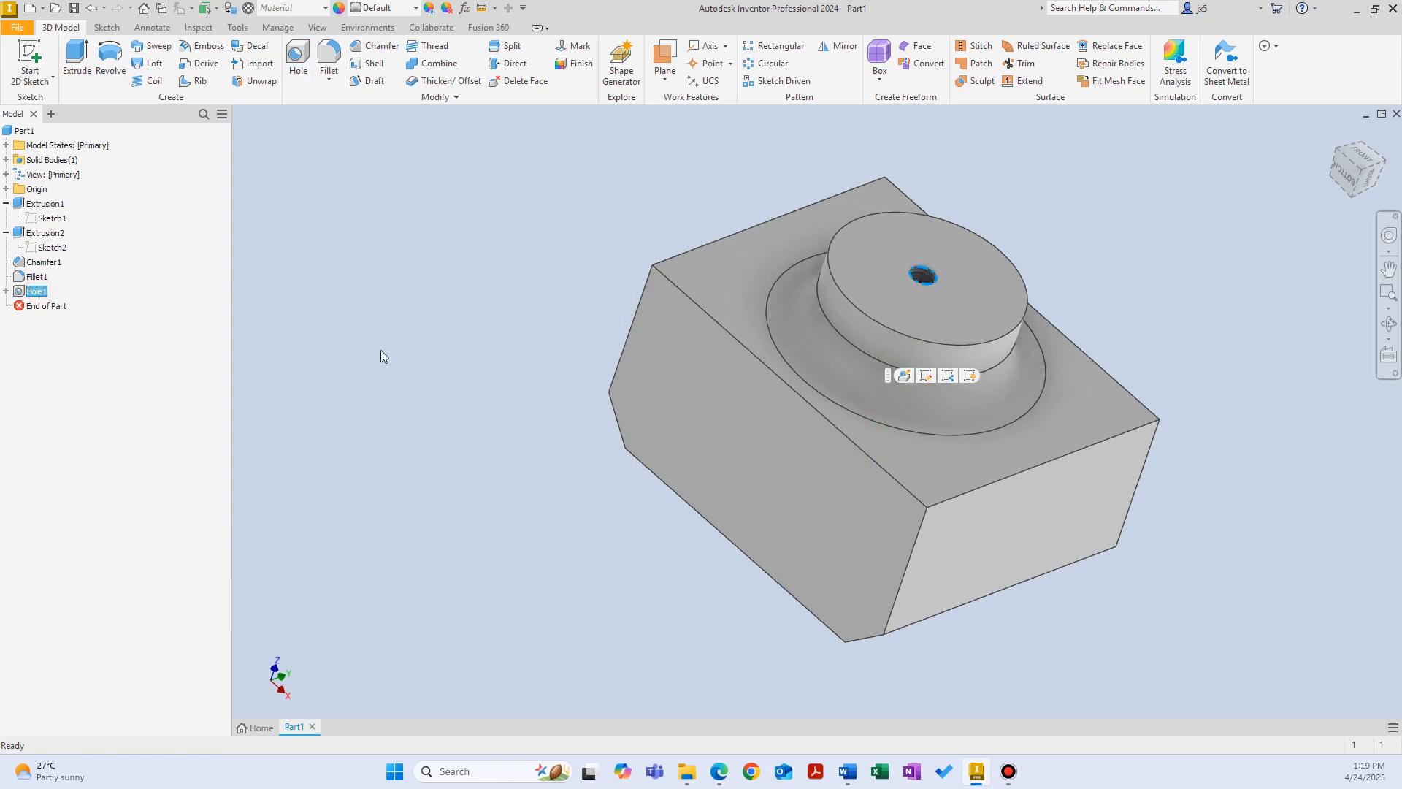
click(381, 350)
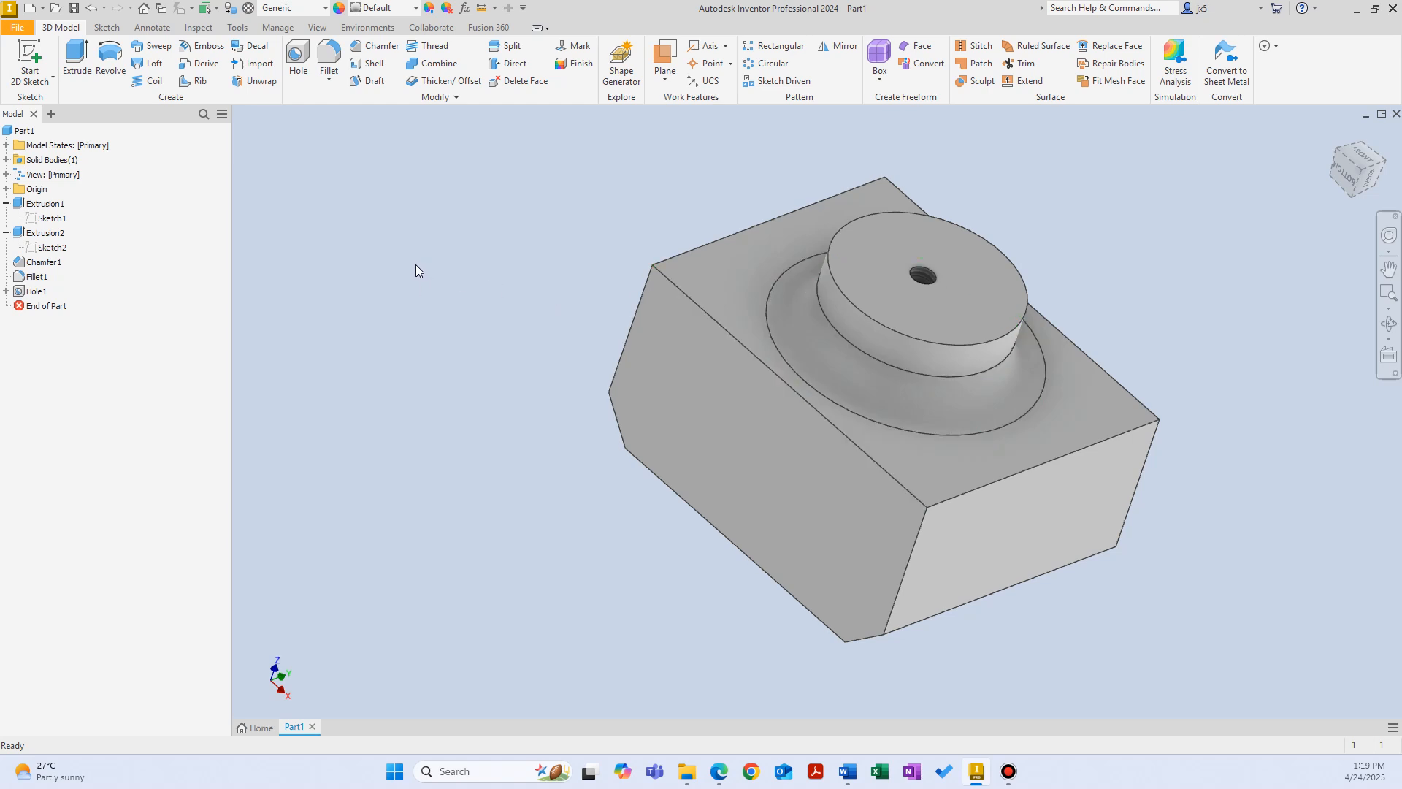
click(6, 291)
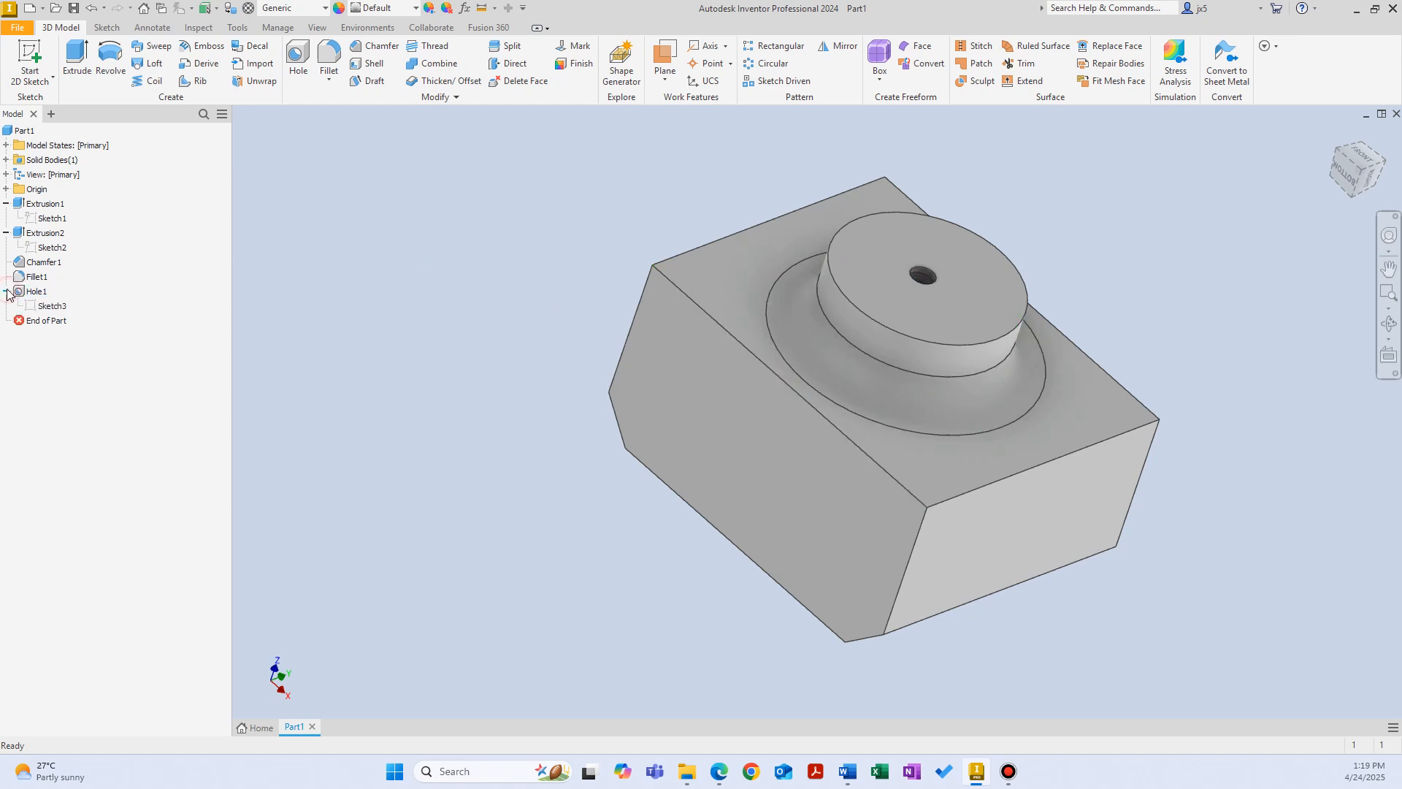
click(52, 306)
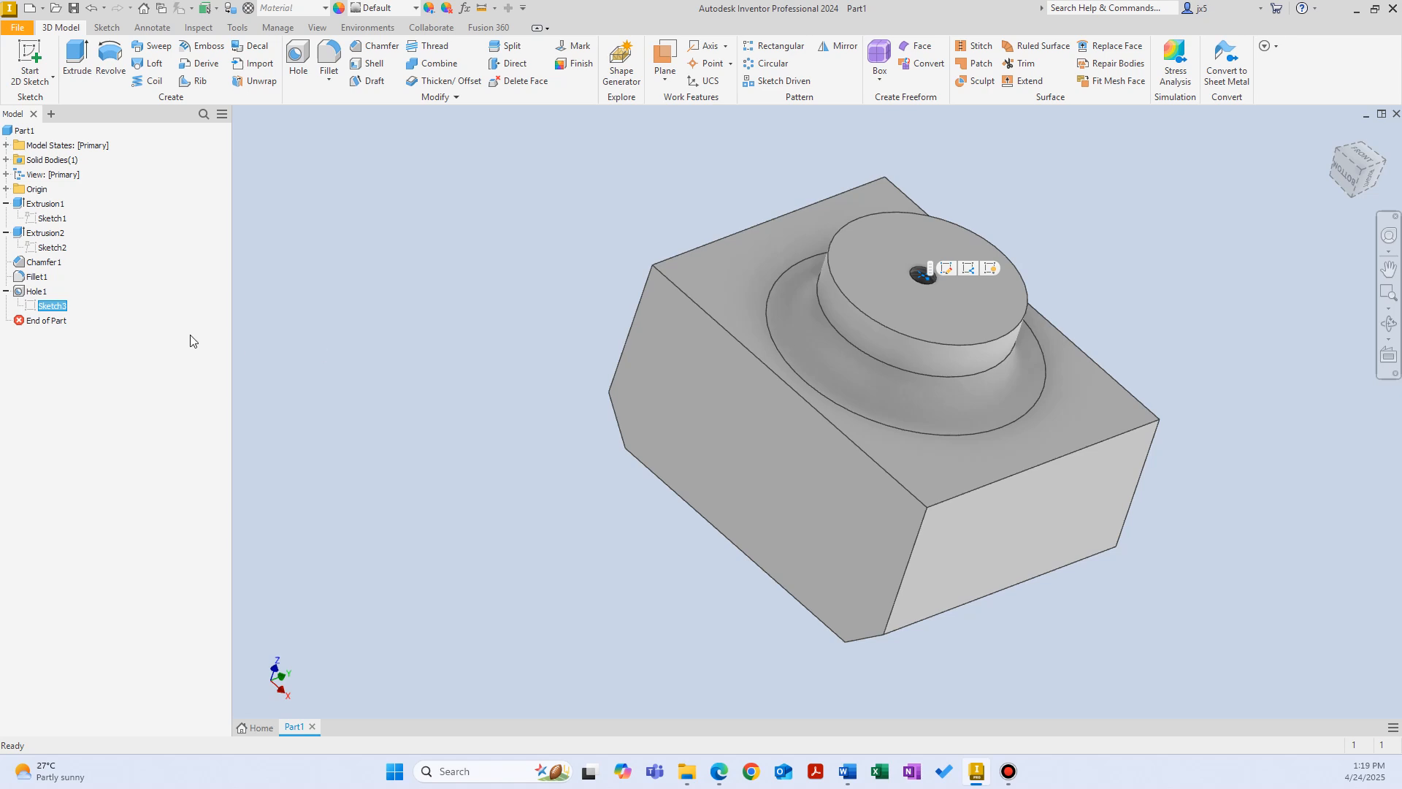
double_click(33, 307)
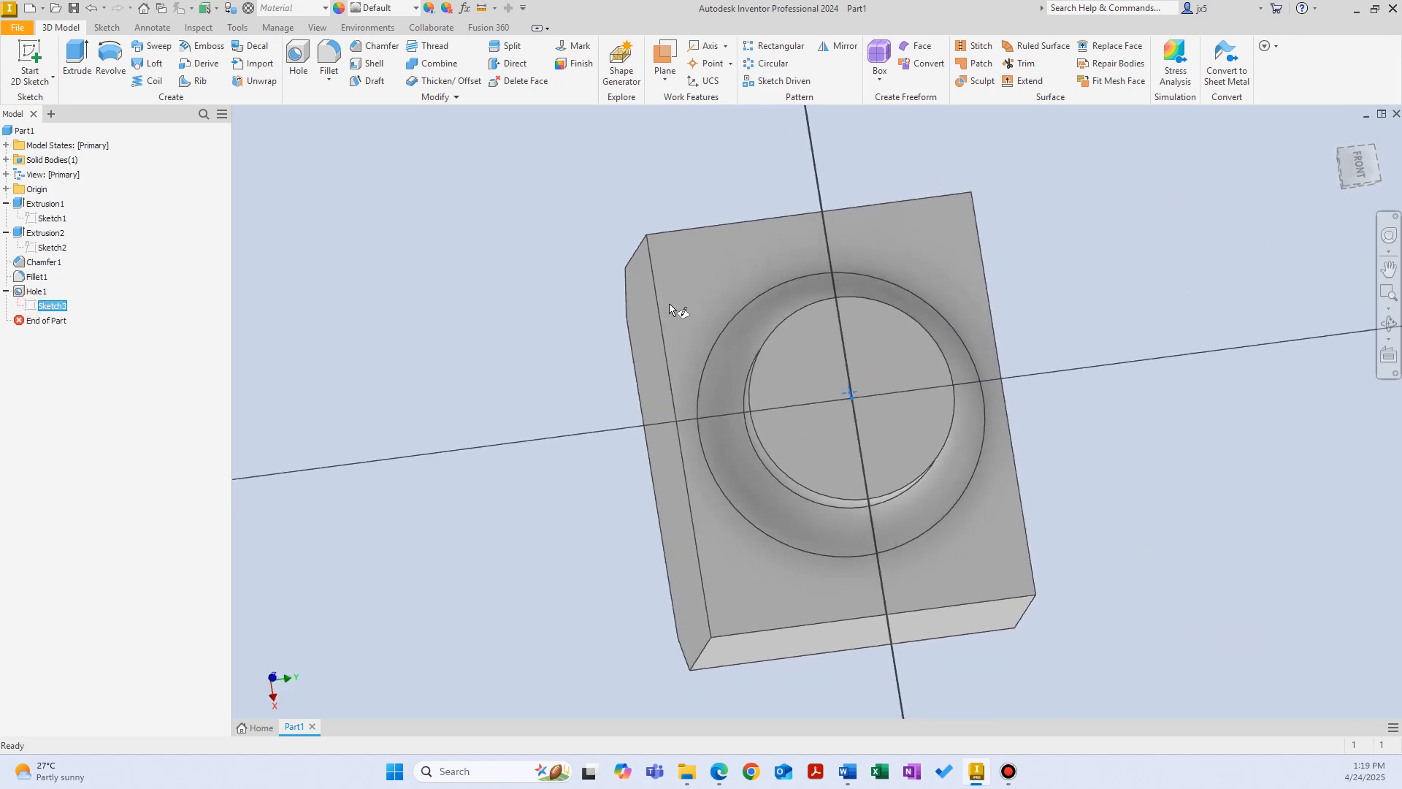
mouse_move(817, 409)
mouse_down()
mouse_move(804, 392)
mouse_move(776, 397)
mouse_move(816, 409)
mouse_up()
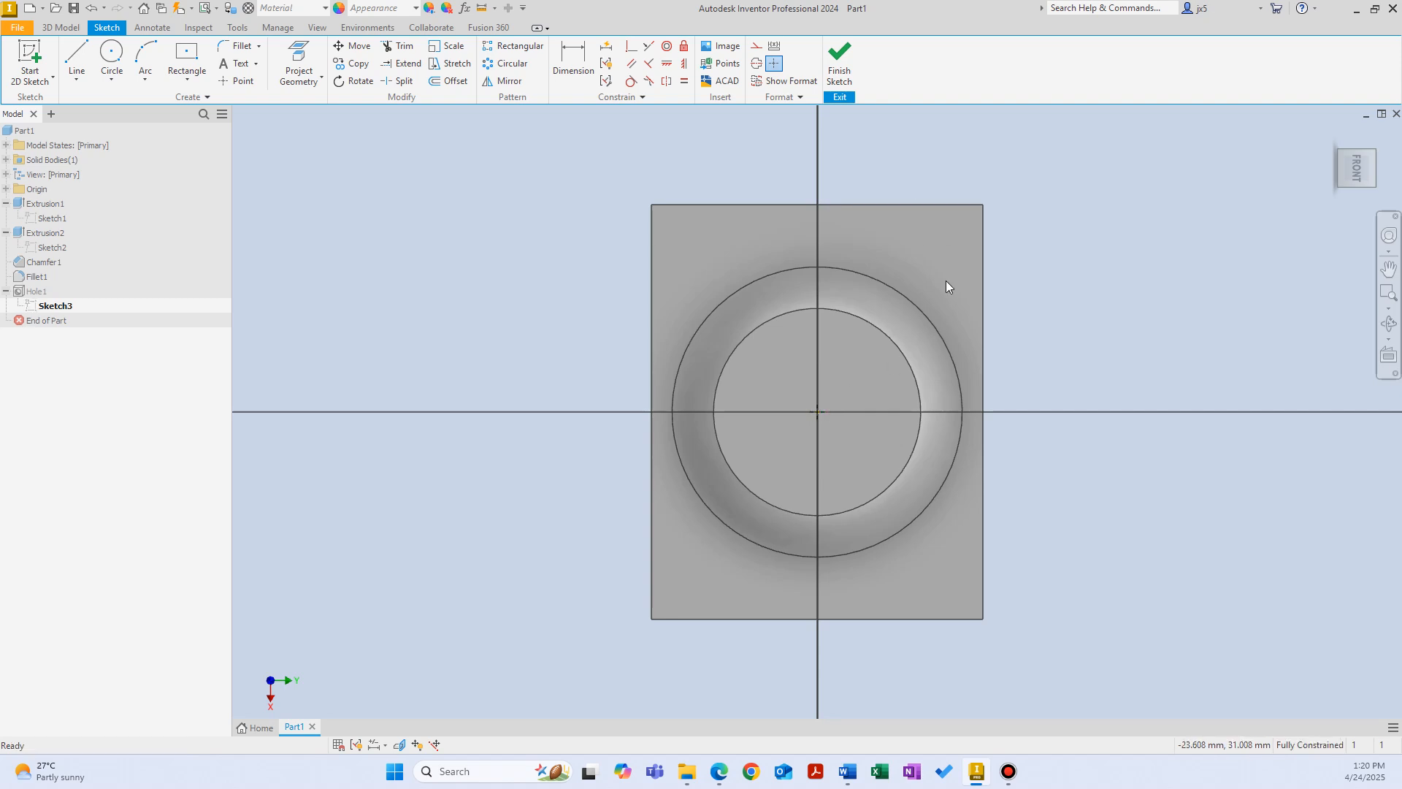
click(831, 70)
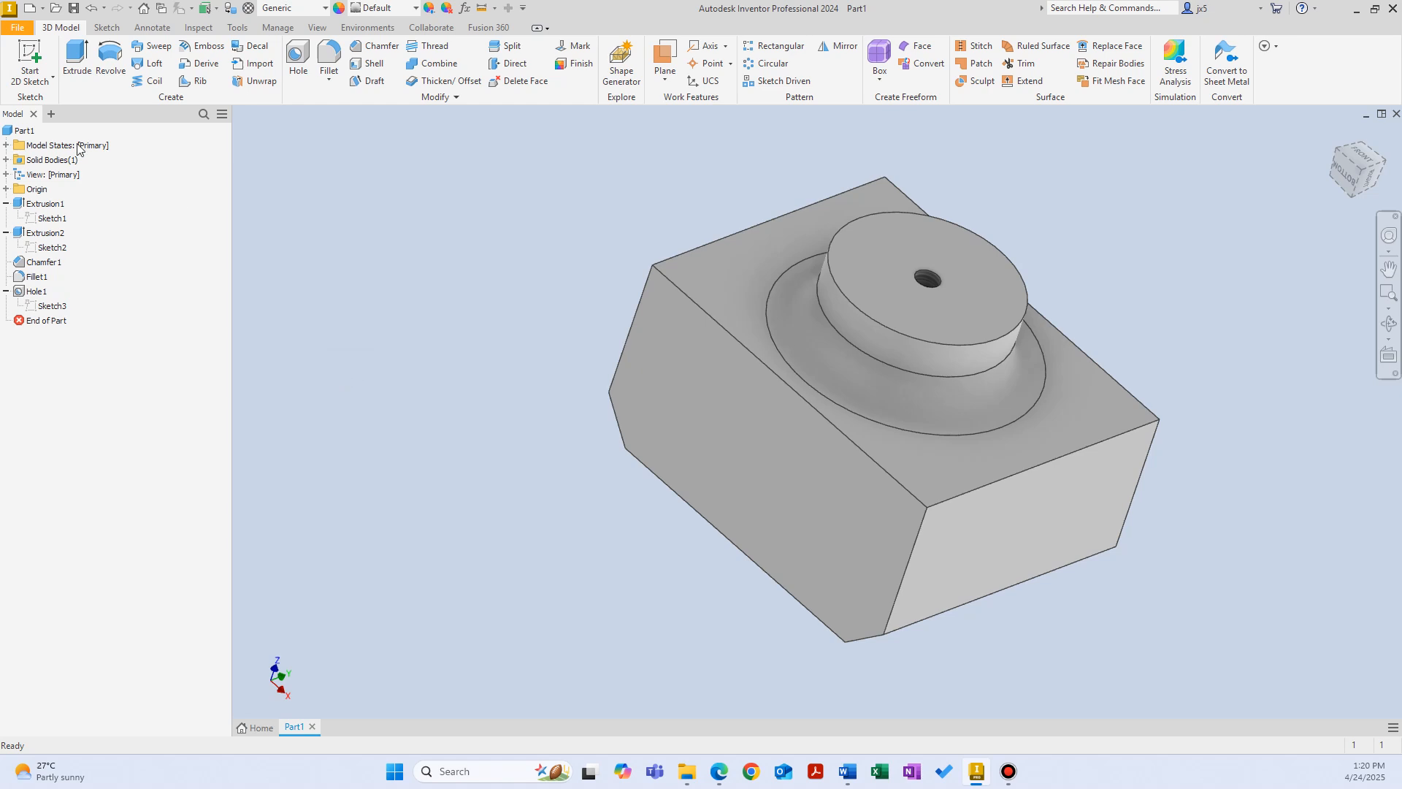
Step: Examine the block extrusion and the boss extrusion with its nested sketch in the model tree
click(17, 206)
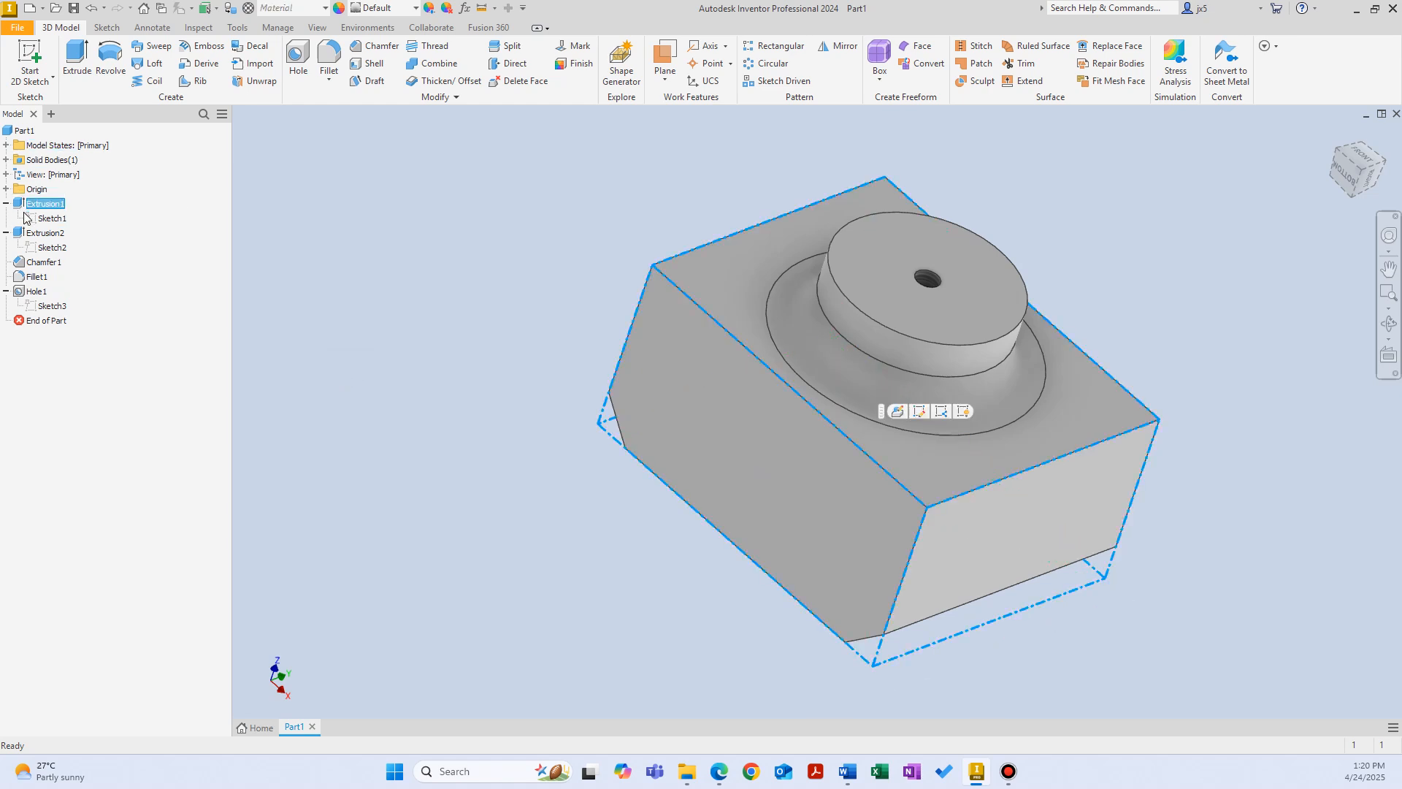
click(34, 249)
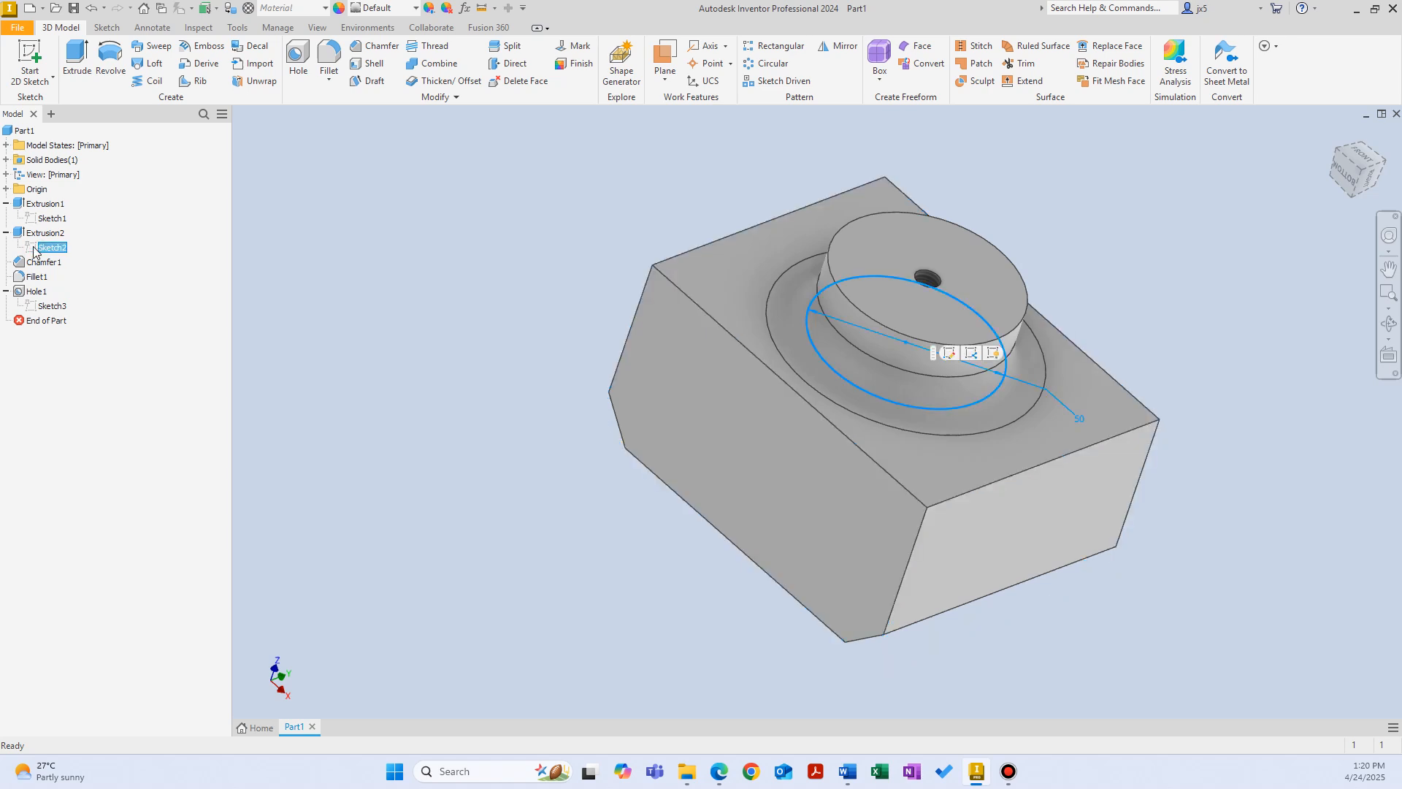
click(22, 234)
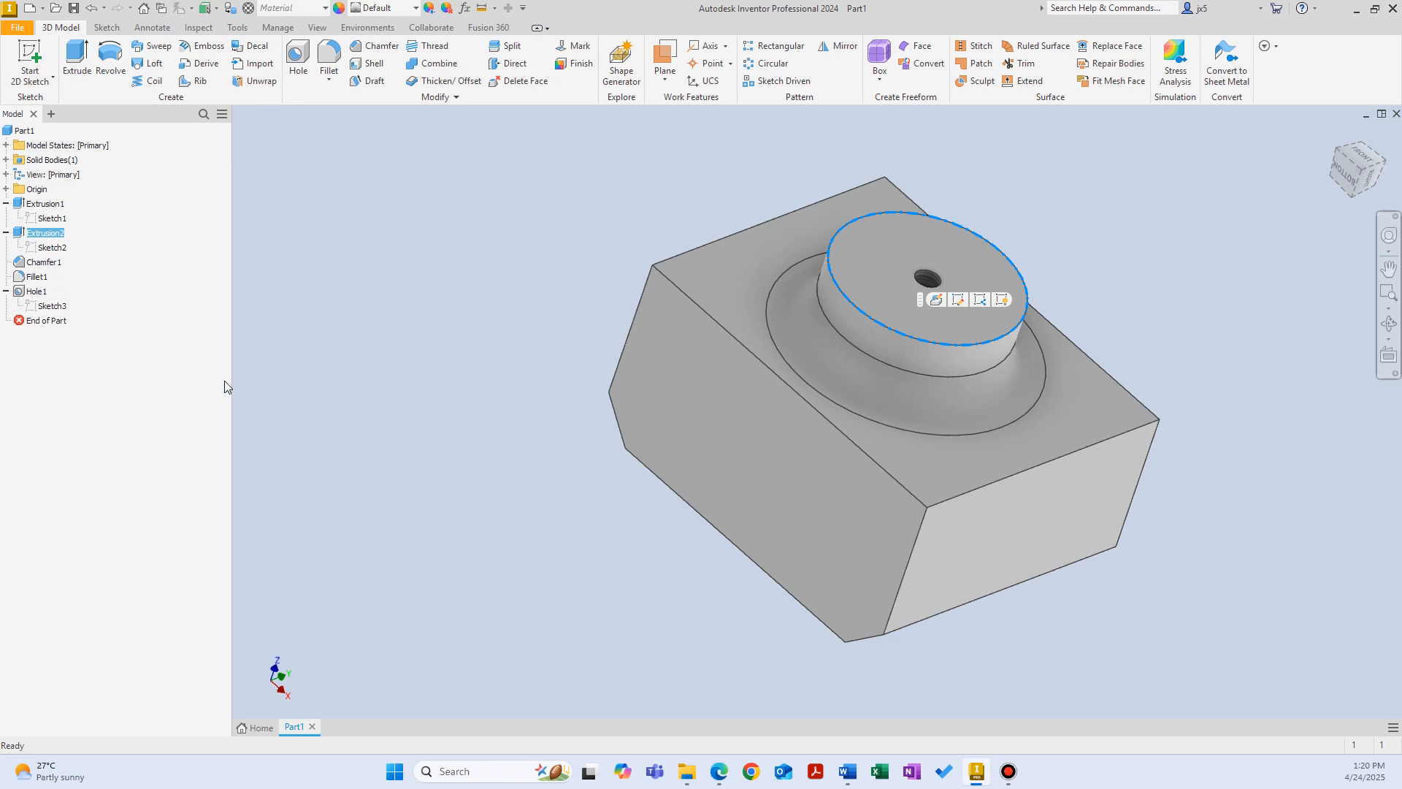
Step: Edit the base block's extrusion feature and increase its extrusion distance
click(18, 205)
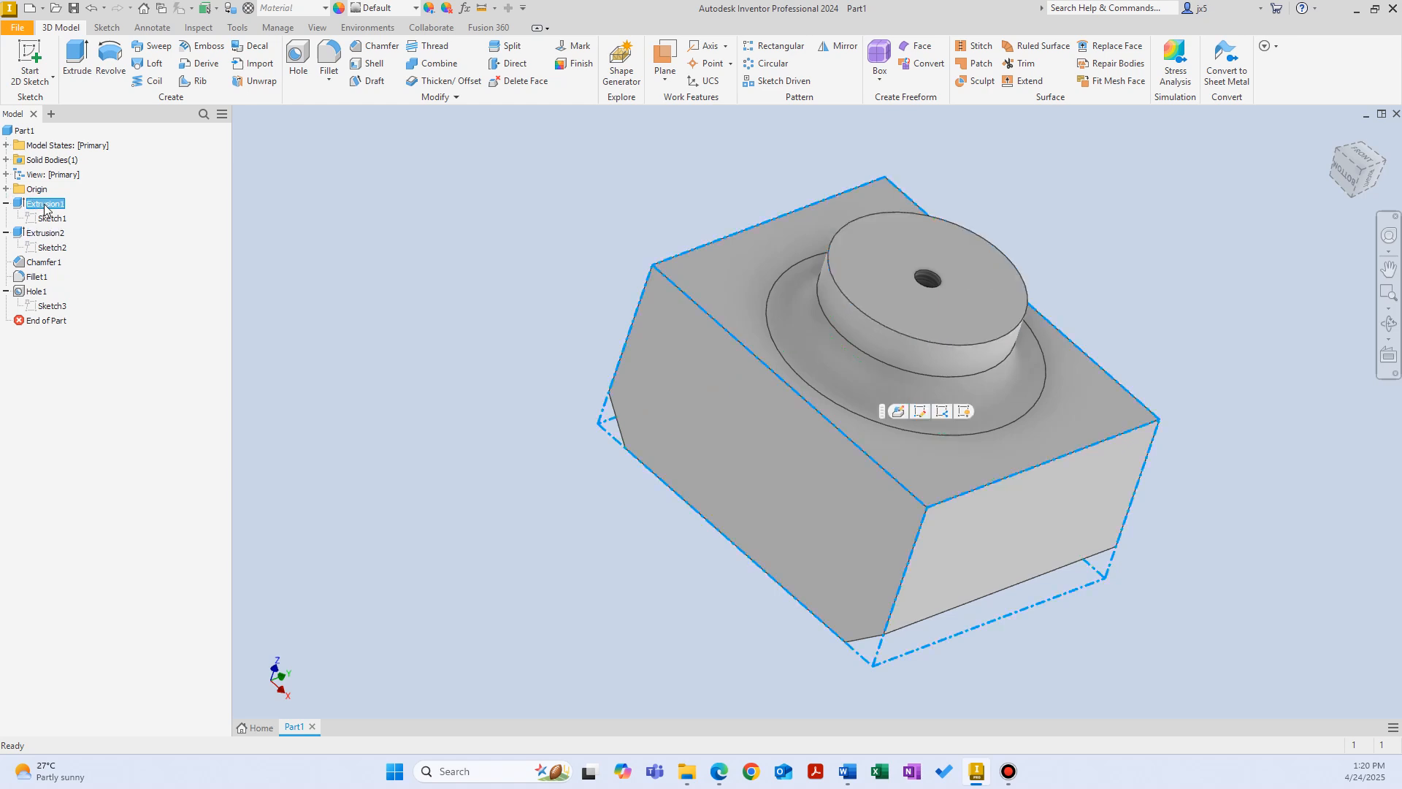
click(44, 205)
click(100, 429)
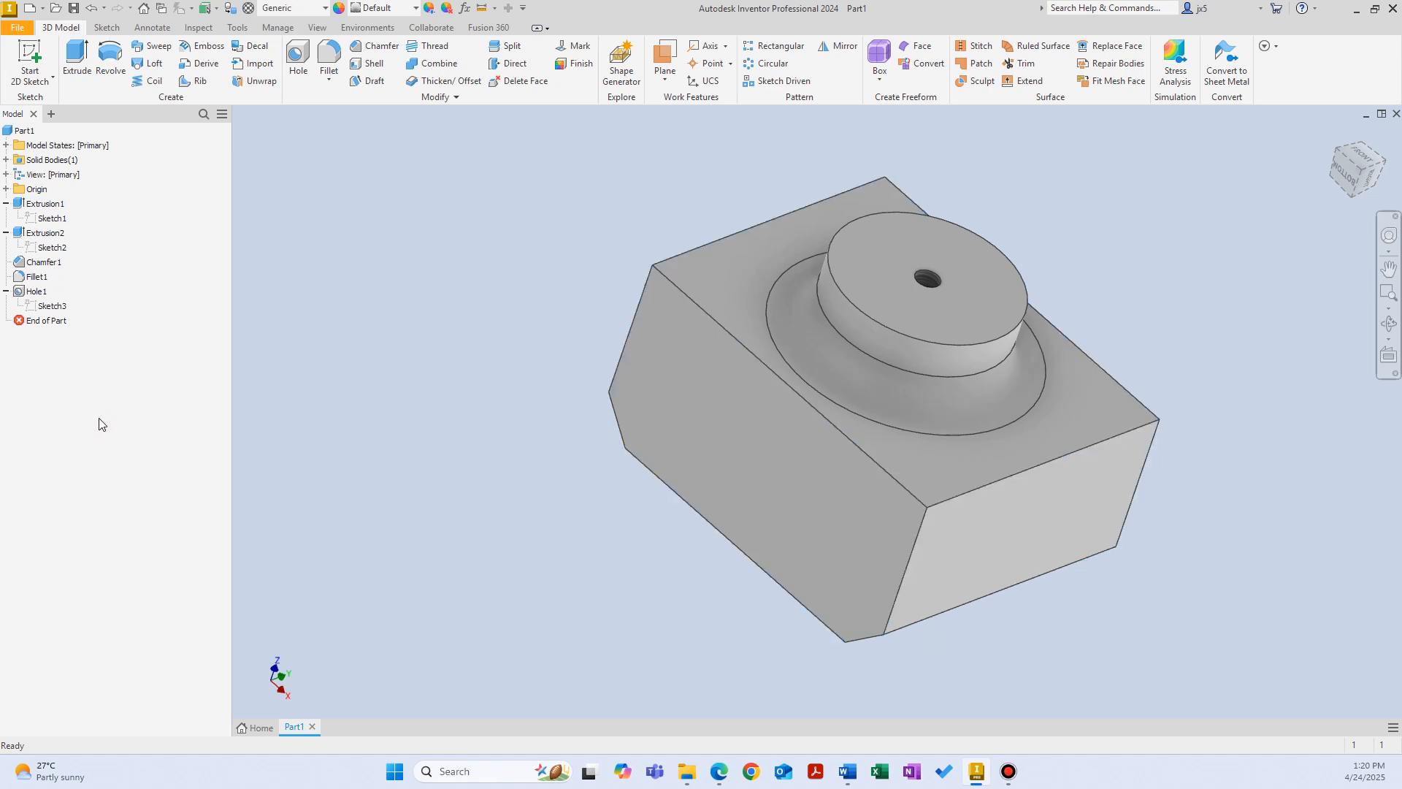
double_click(20, 207)
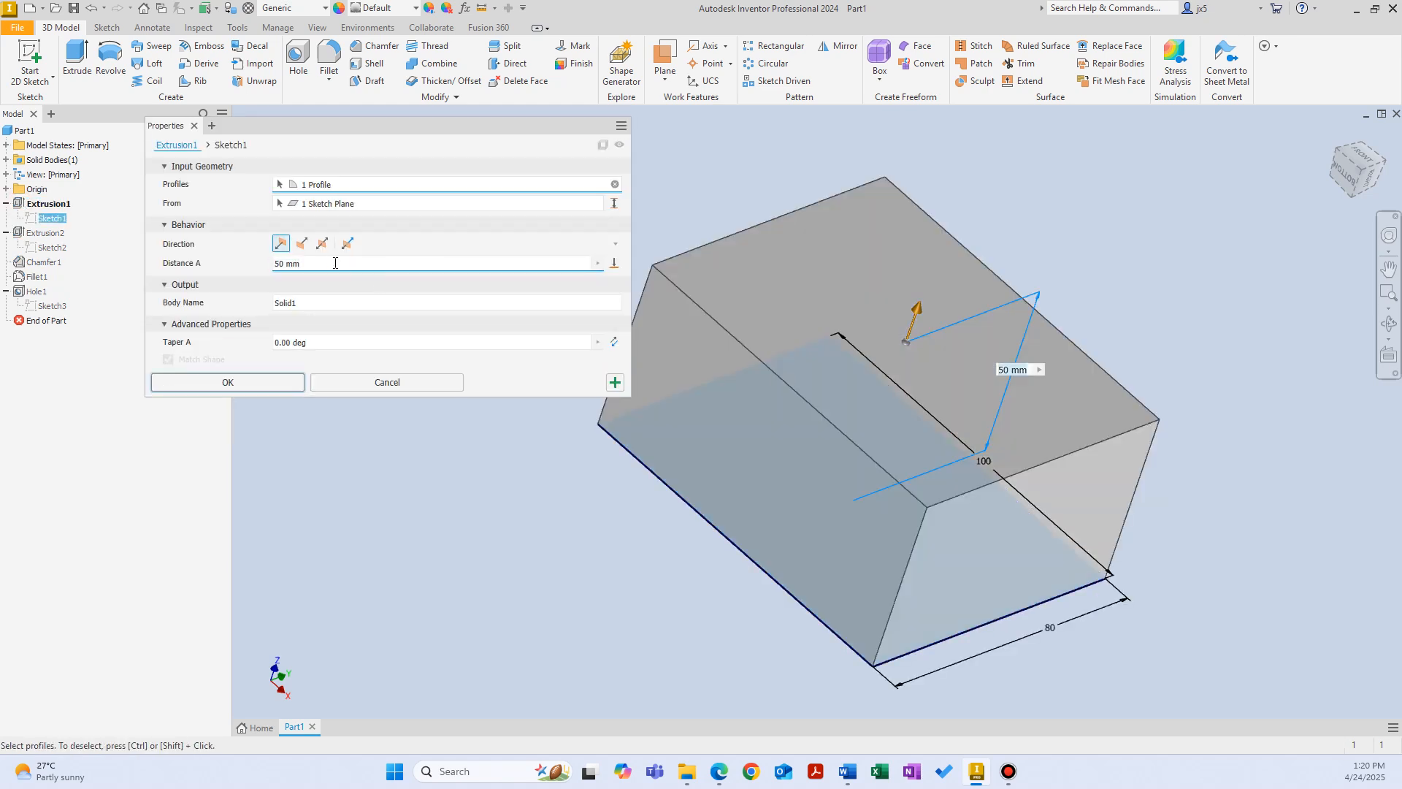
click(282, 382)
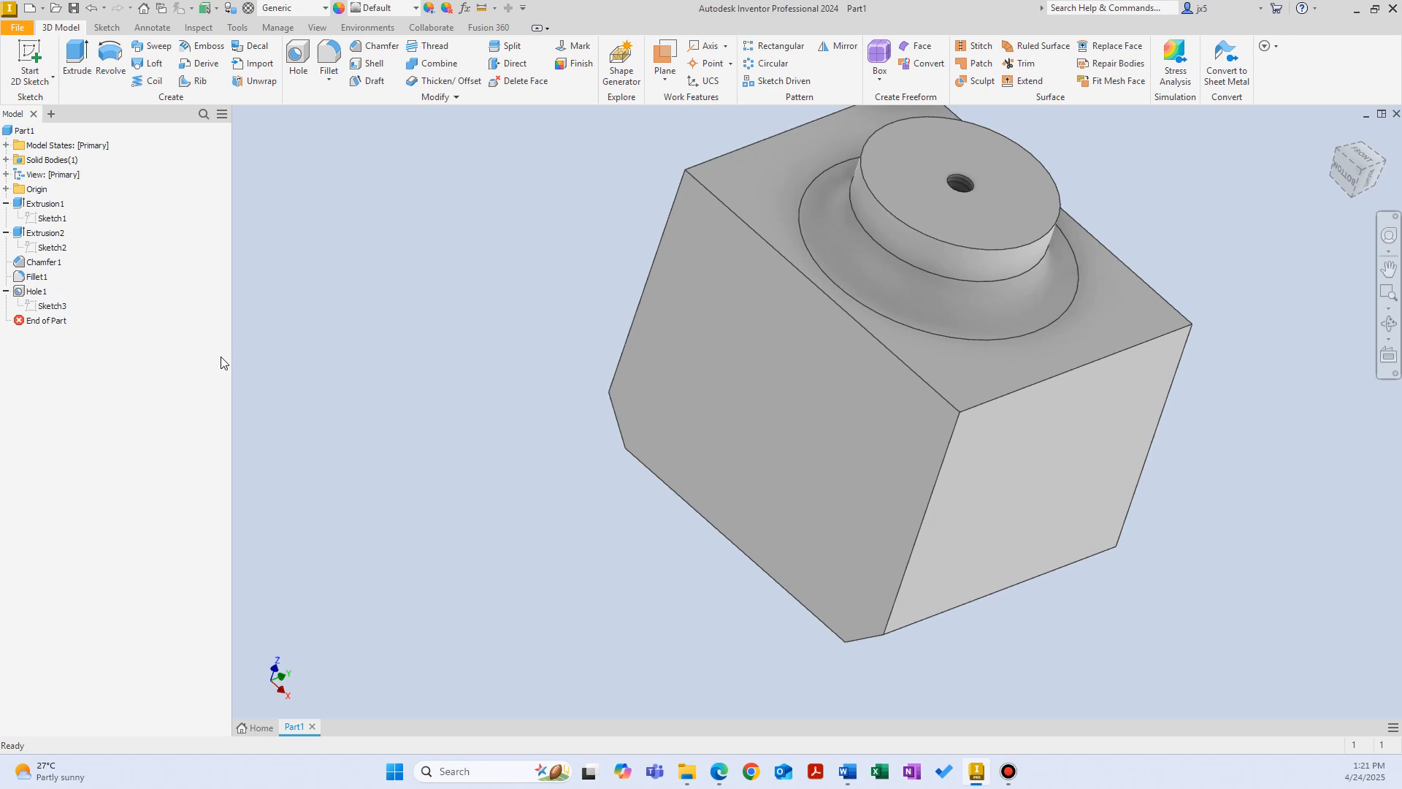
Step: Edit the boss's nested sketch, set the circle's diameter to 30 mm, and finish the sketch
double_click(34, 248)
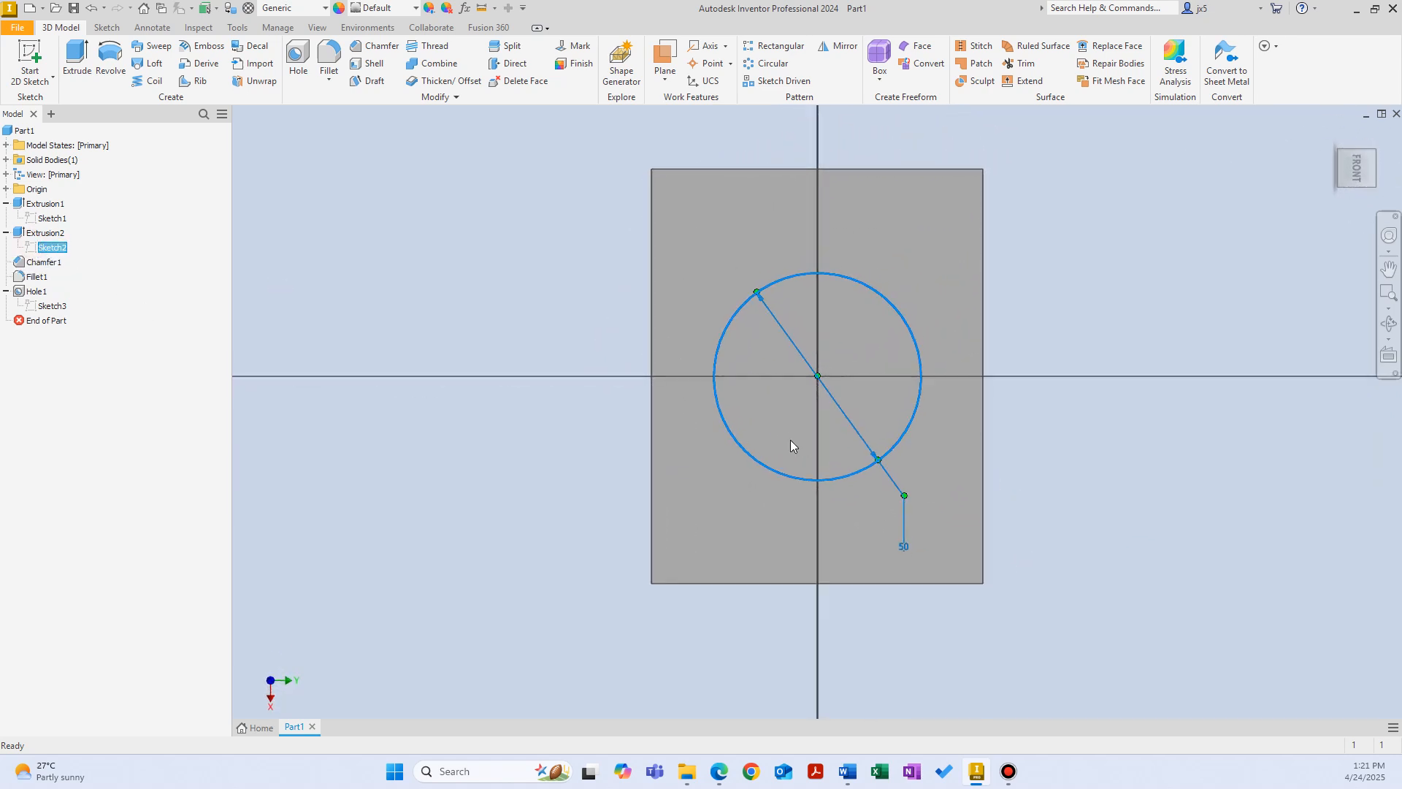
double_click(905, 524)
text(30)
key(Return)
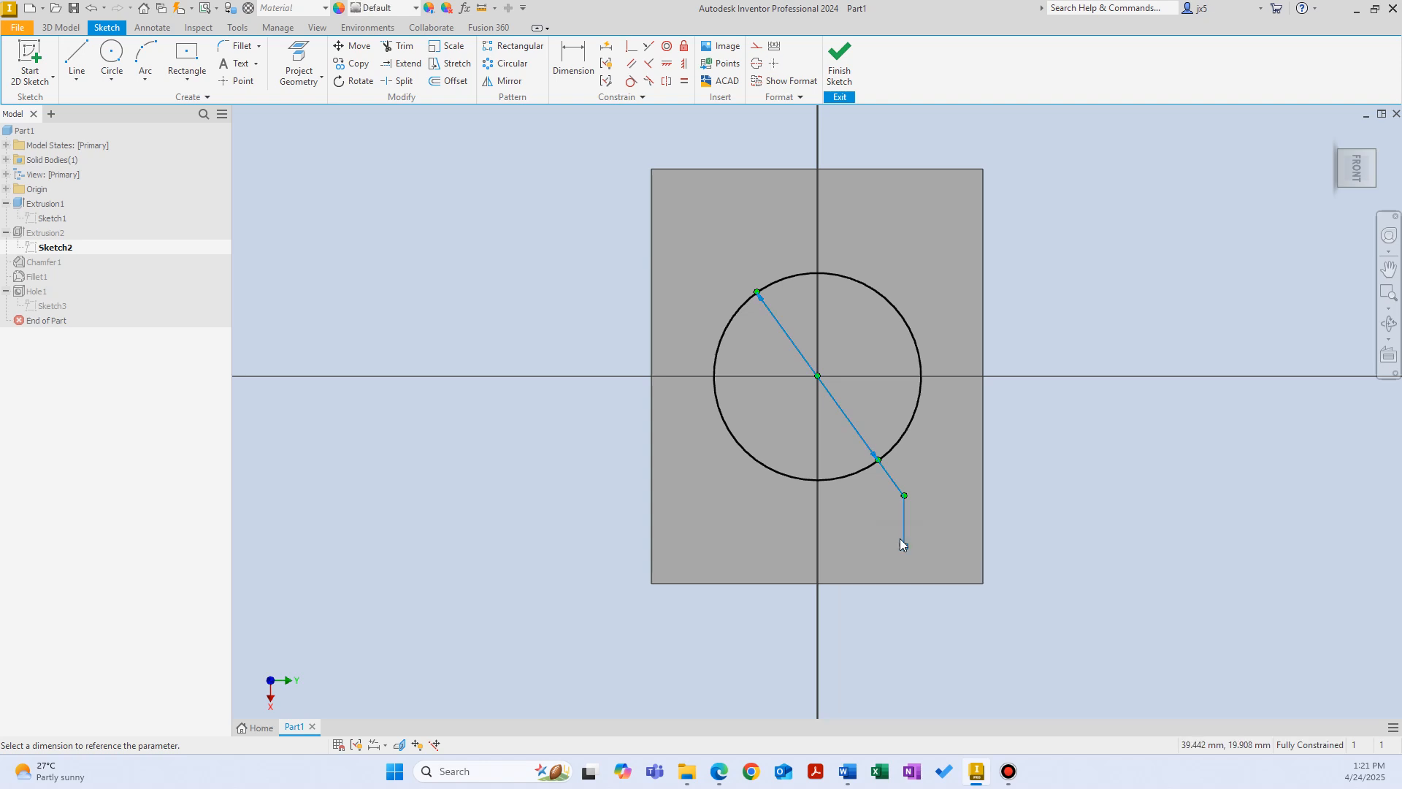
click(839, 60)
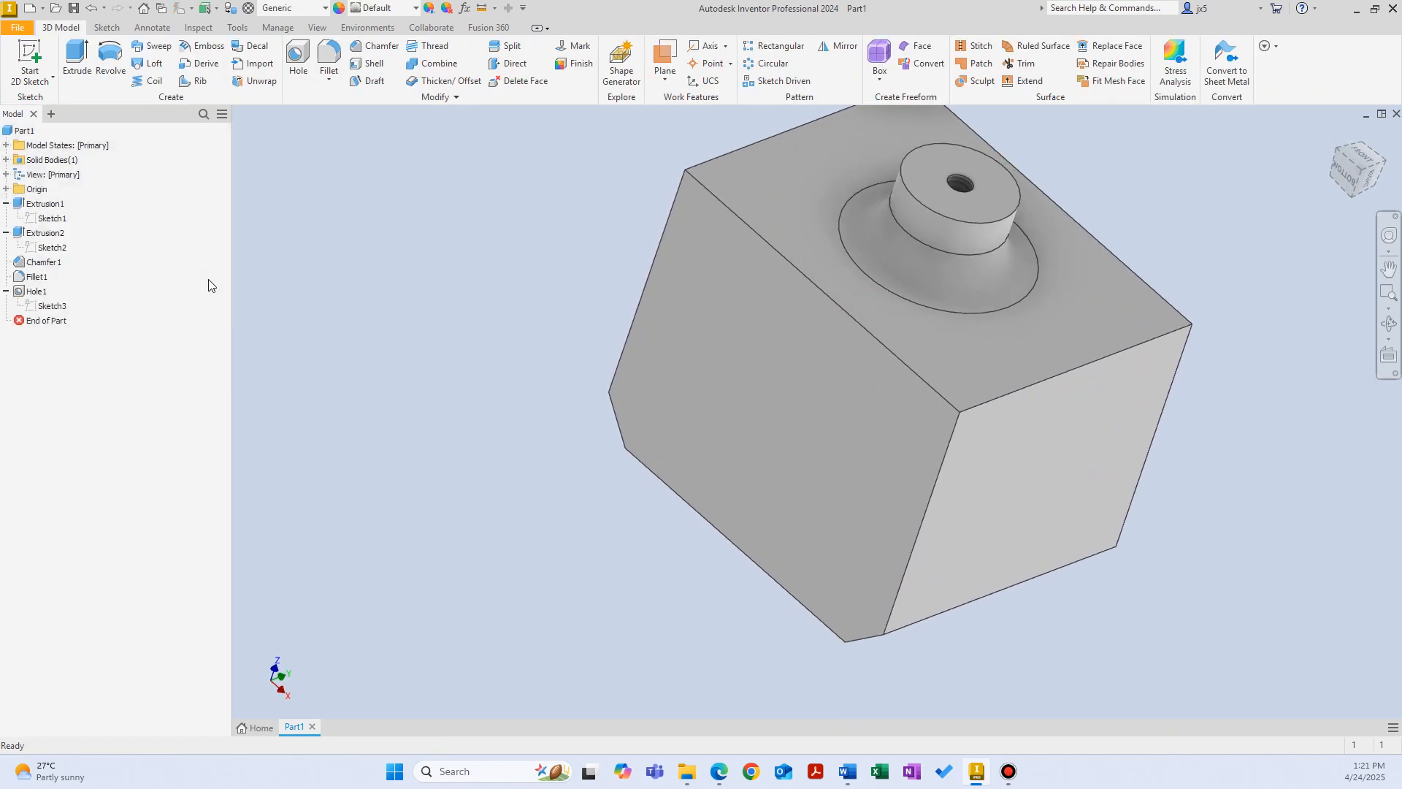
Step: Increase the chamfer distance on the block's back edges and set the boss's base fillet radius to 8 mm
double_click(43, 262)
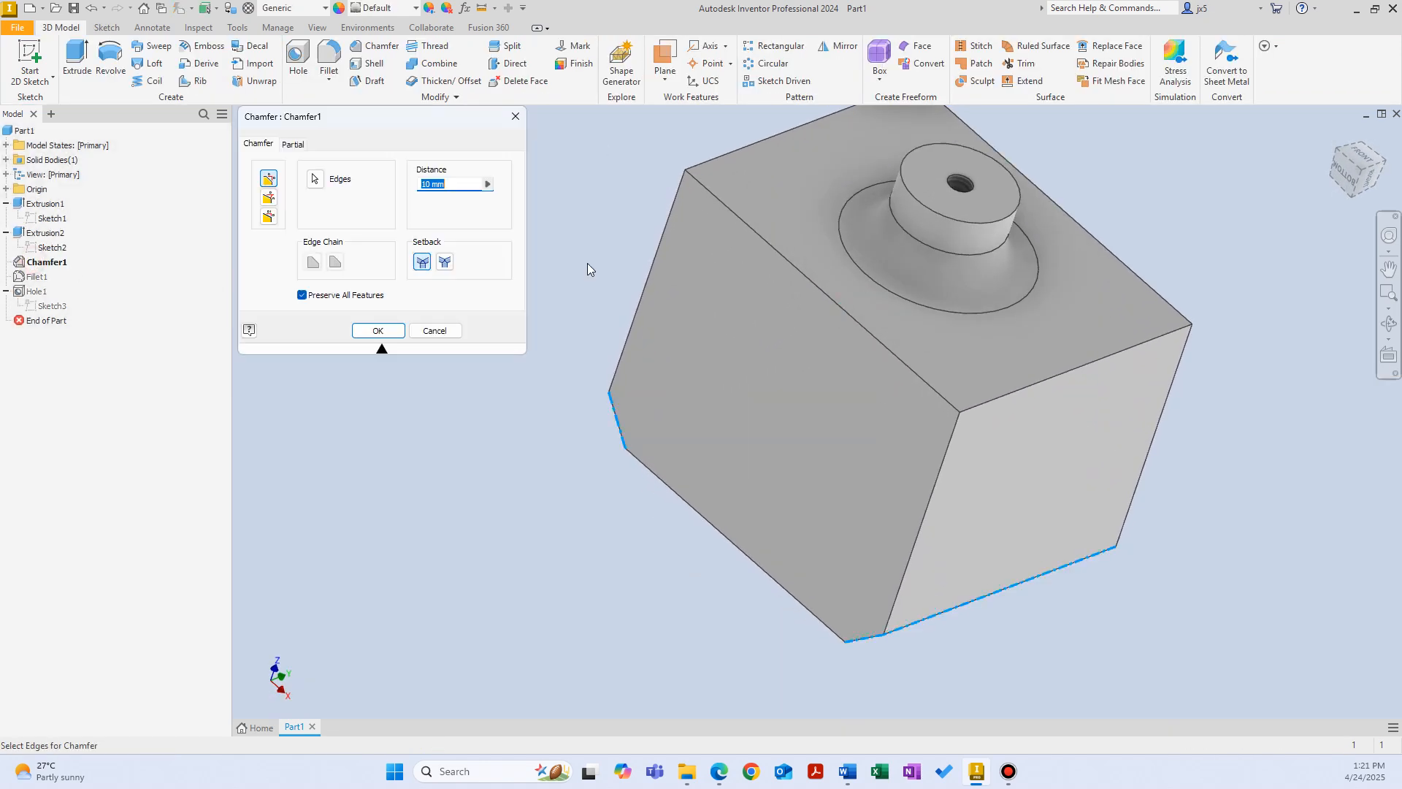
click(378, 330)
double_click(37, 276)
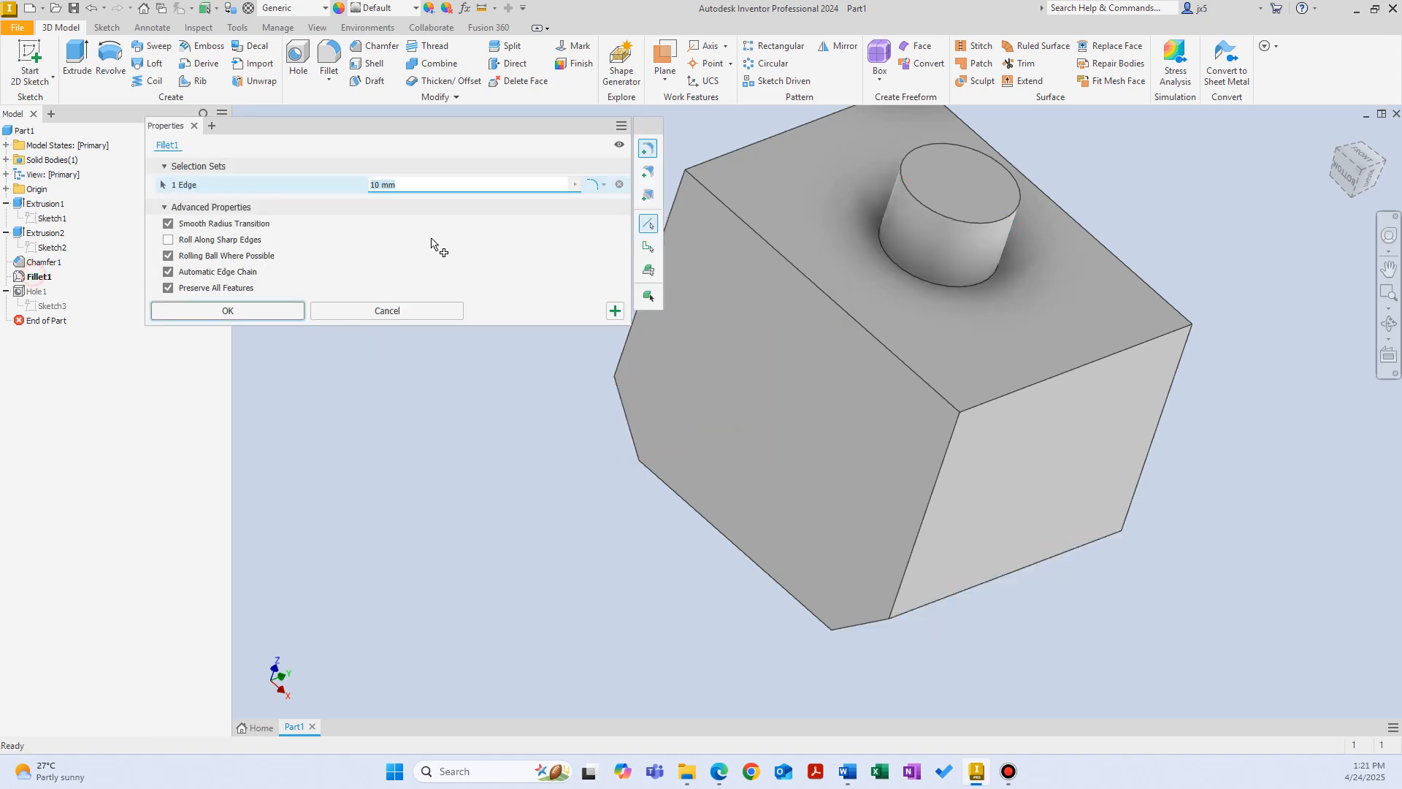
drag(431, 206, 273, 209)
text(8)
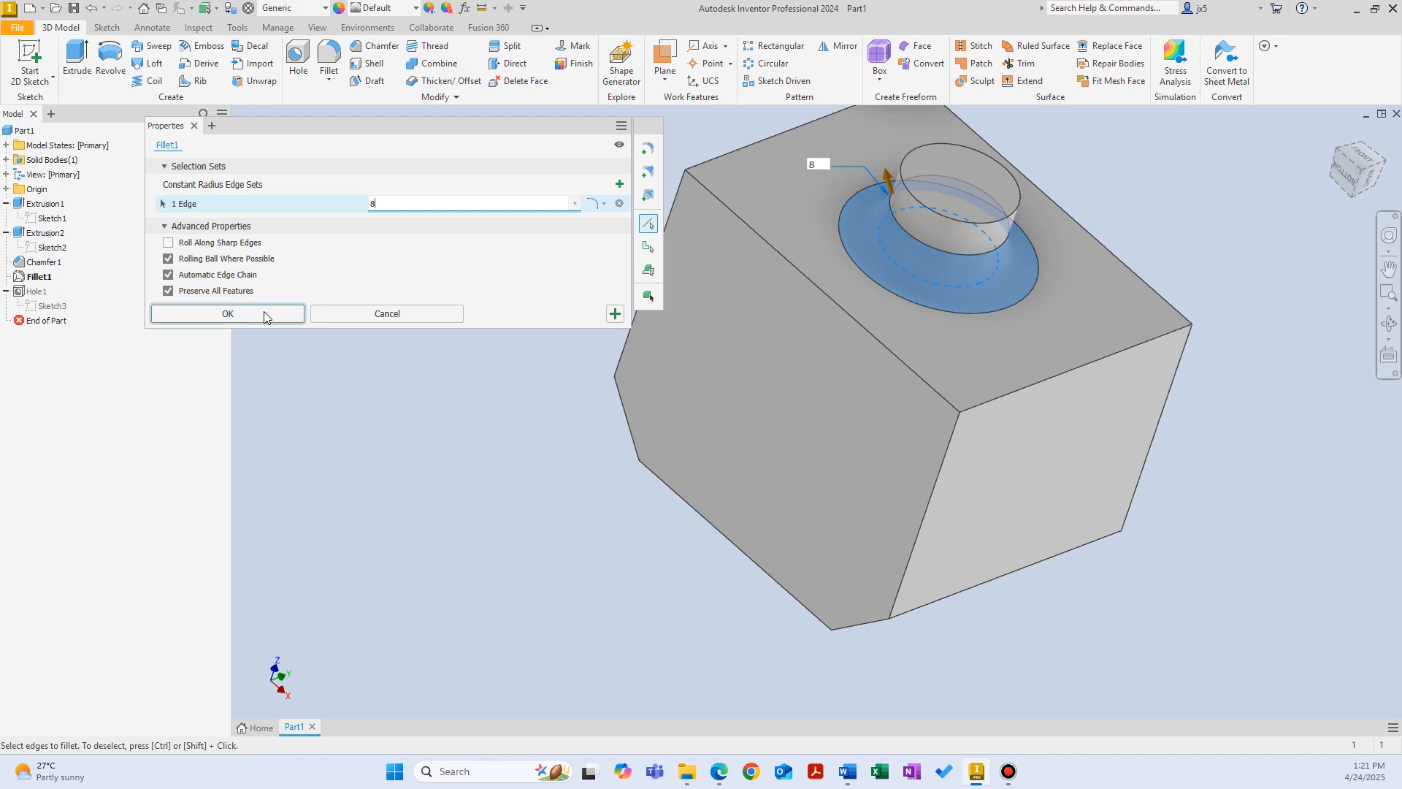
click(263, 313)
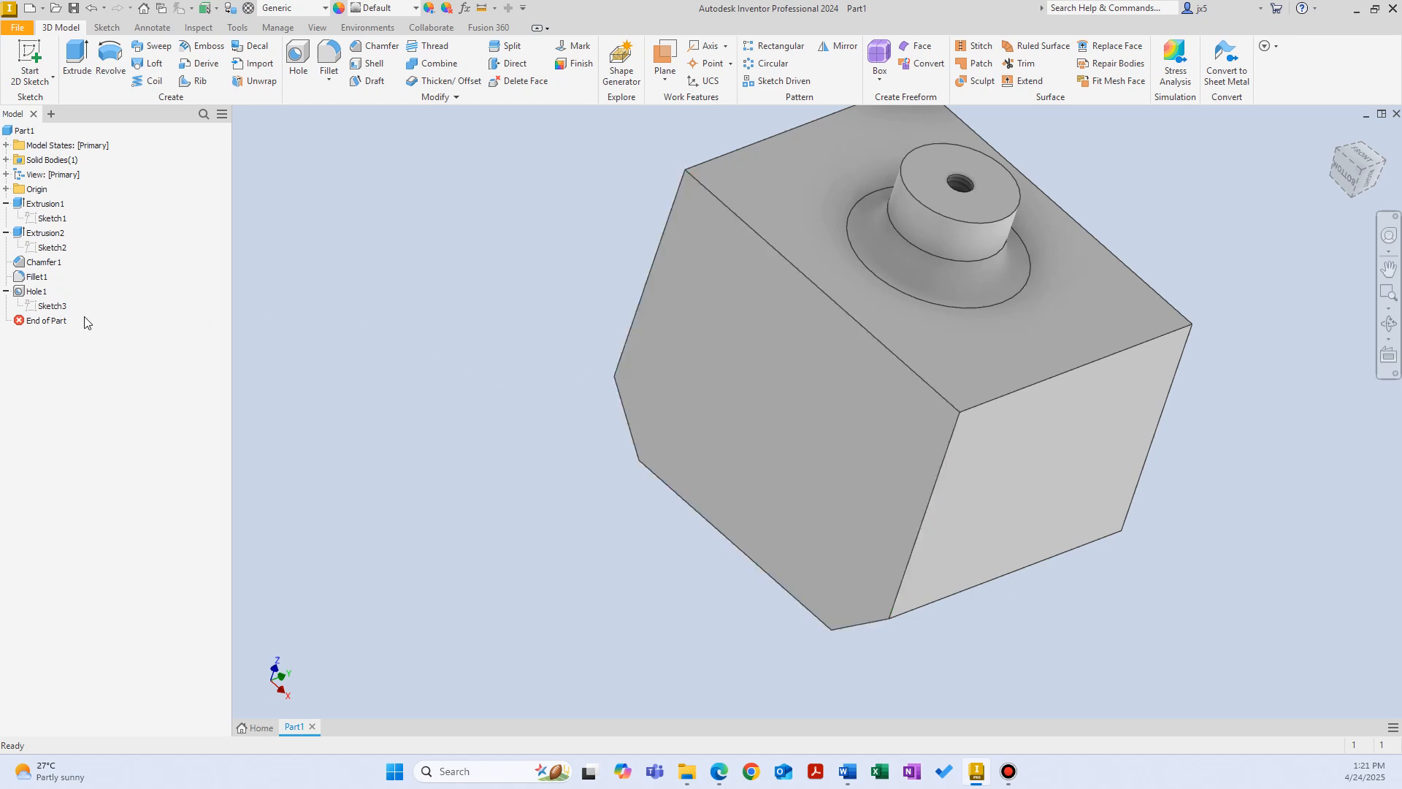
Step: Roll the model history back to just after the block extrusion, and advance it past the boss extrusion
click(44, 320)
drag(41, 321, 41, 240)
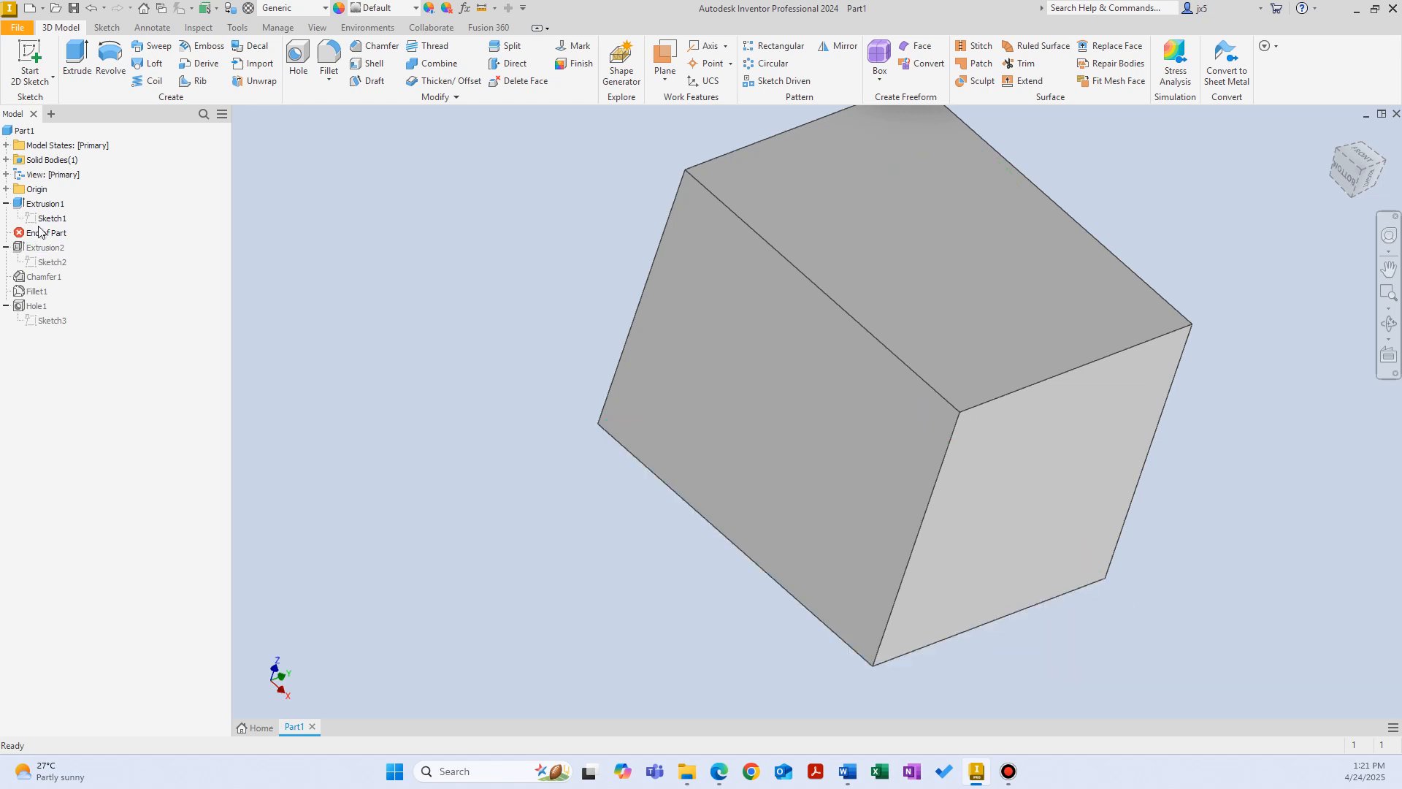
drag(39, 231, 45, 249)
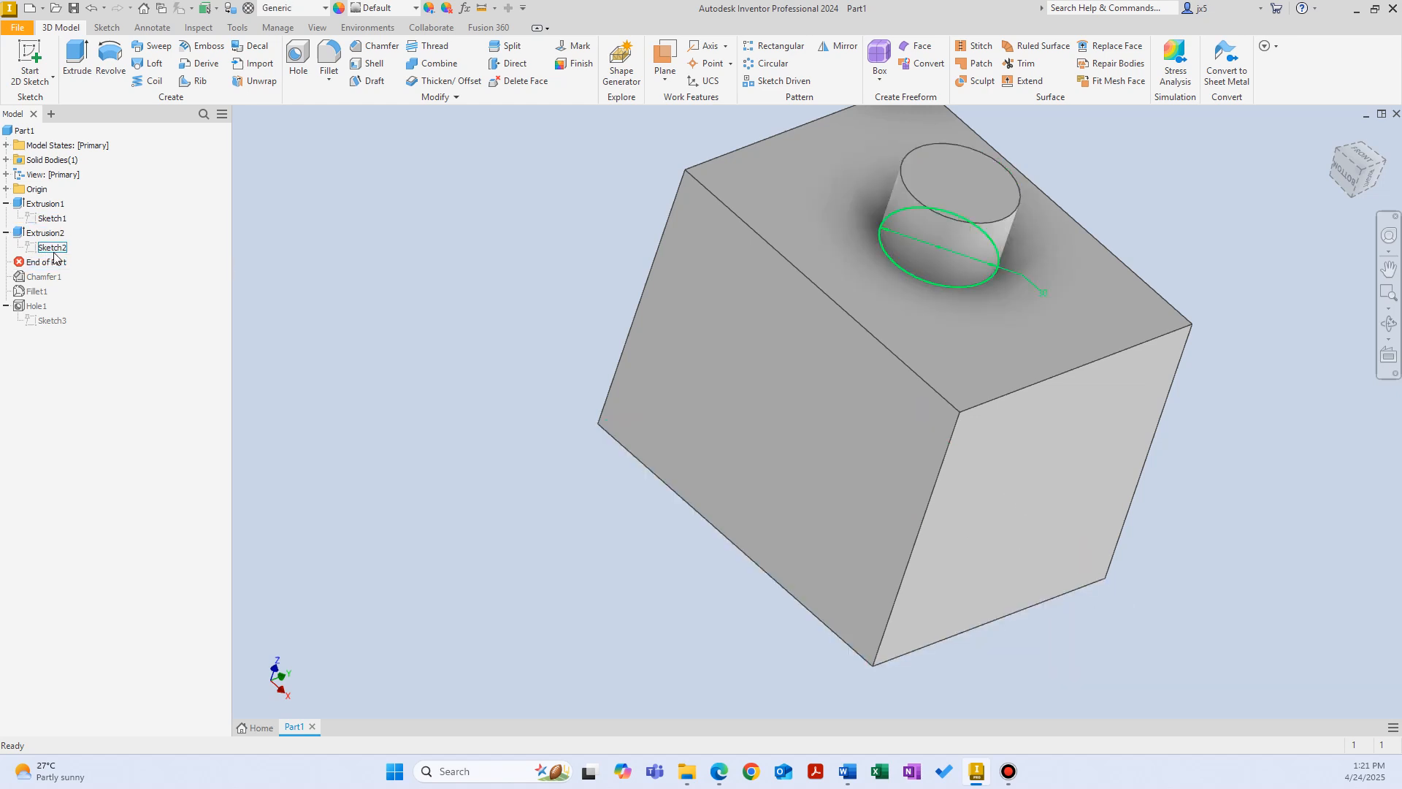